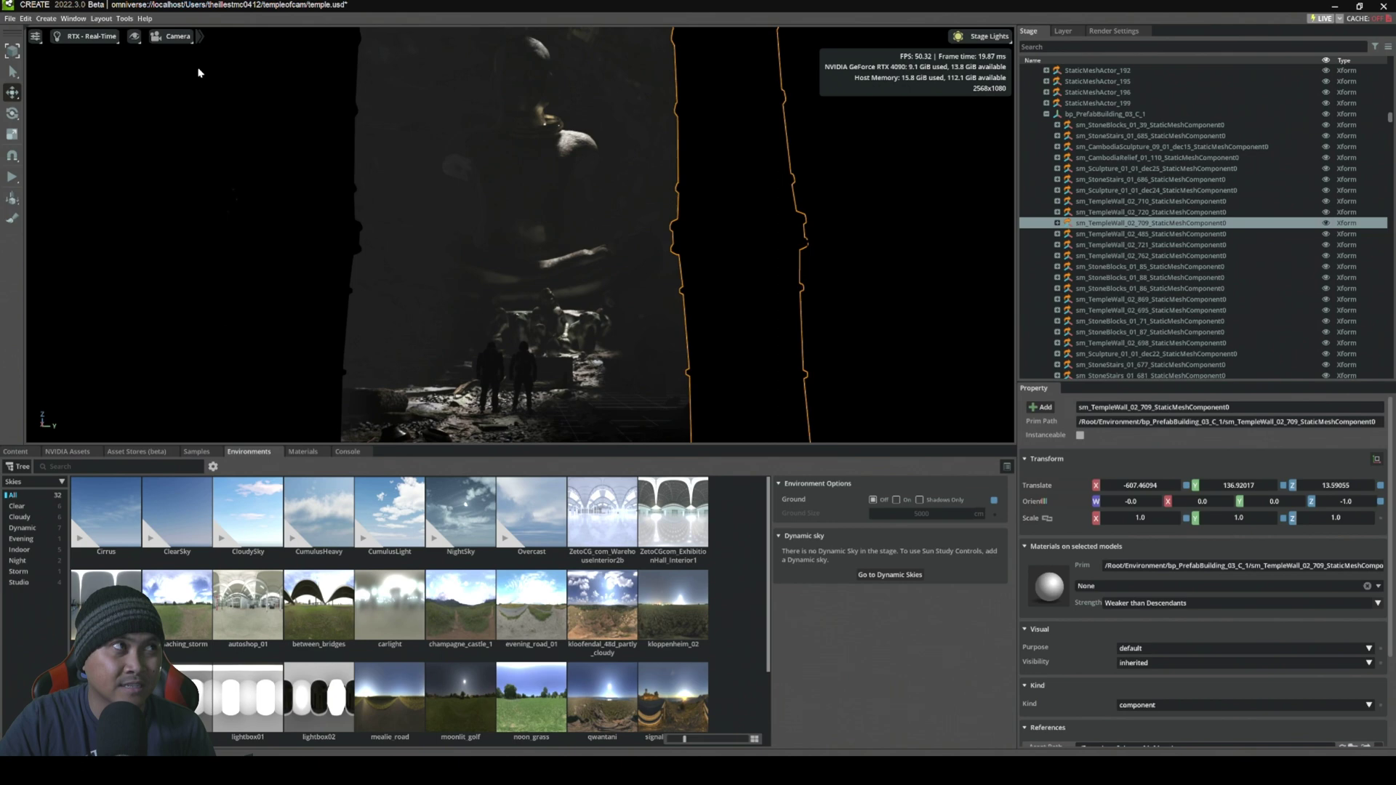
{"action": "left_click", "coordinate": [105, 40]}
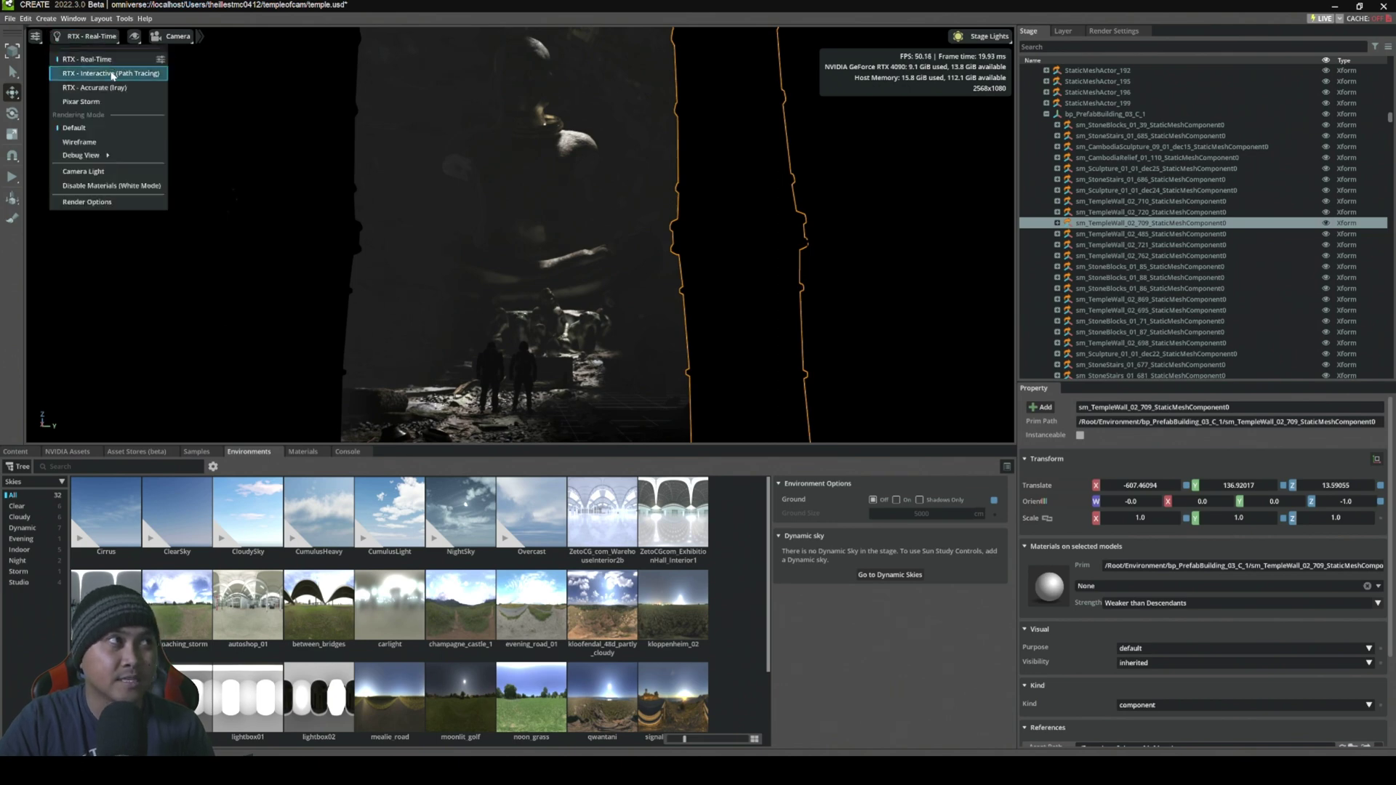
{"action": "left_click", "coordinate": [111, 74]}
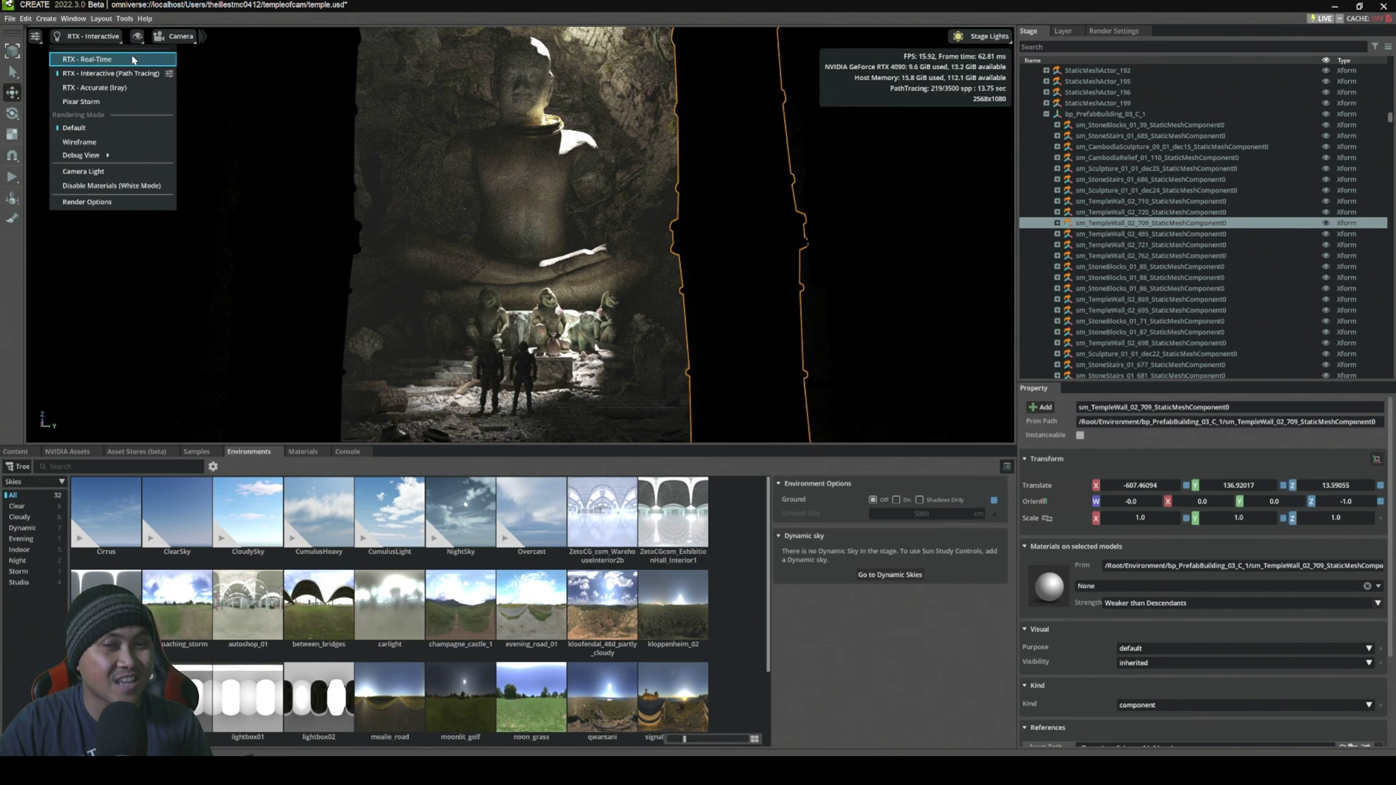
{"action": "left_click", "coordinate": [133, 59]}
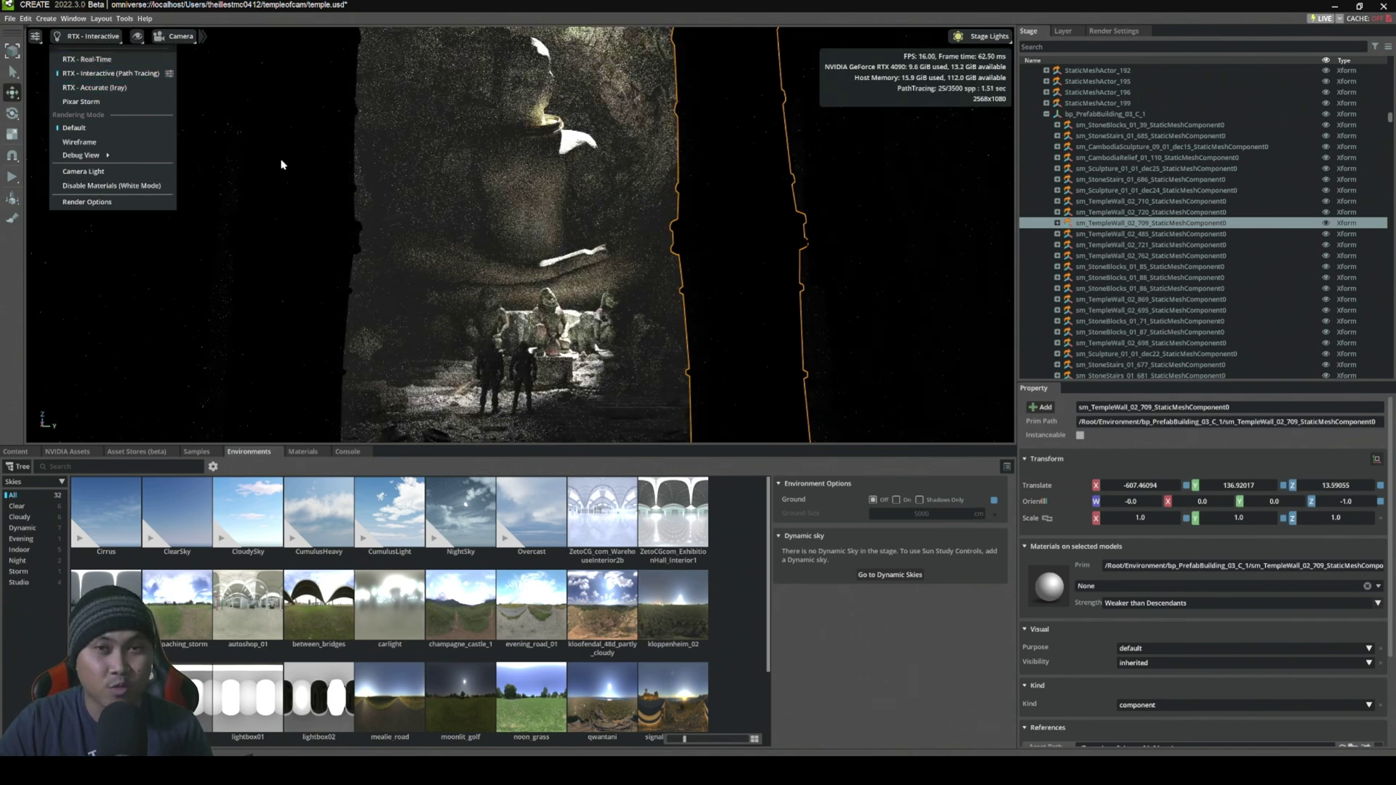
{"action": "left_click", "coordinate": [145, 60]}
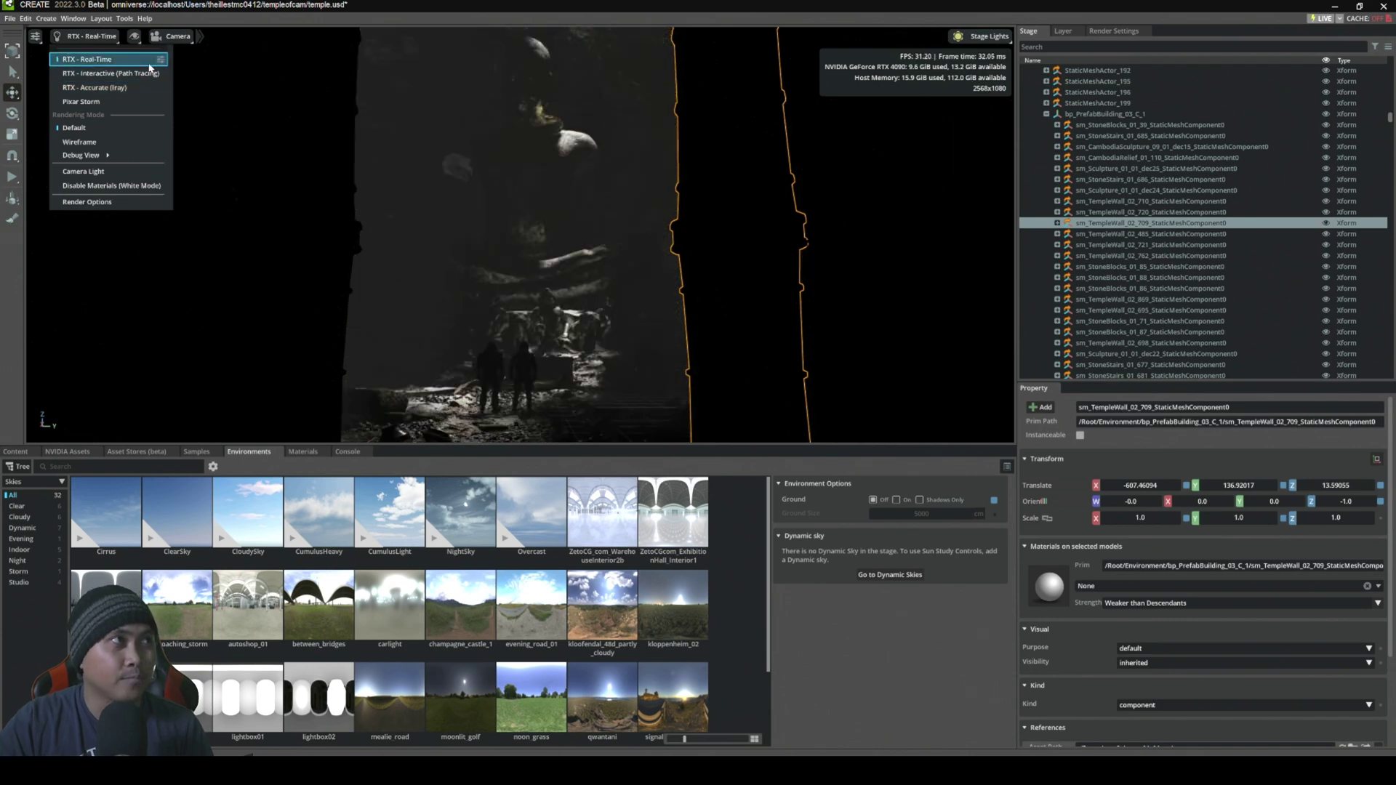
- Open Window > Rendering > Movie Capture and enlarge the panel until the output settings show
{"action": "left_click", "coordinate": [73, 18]}
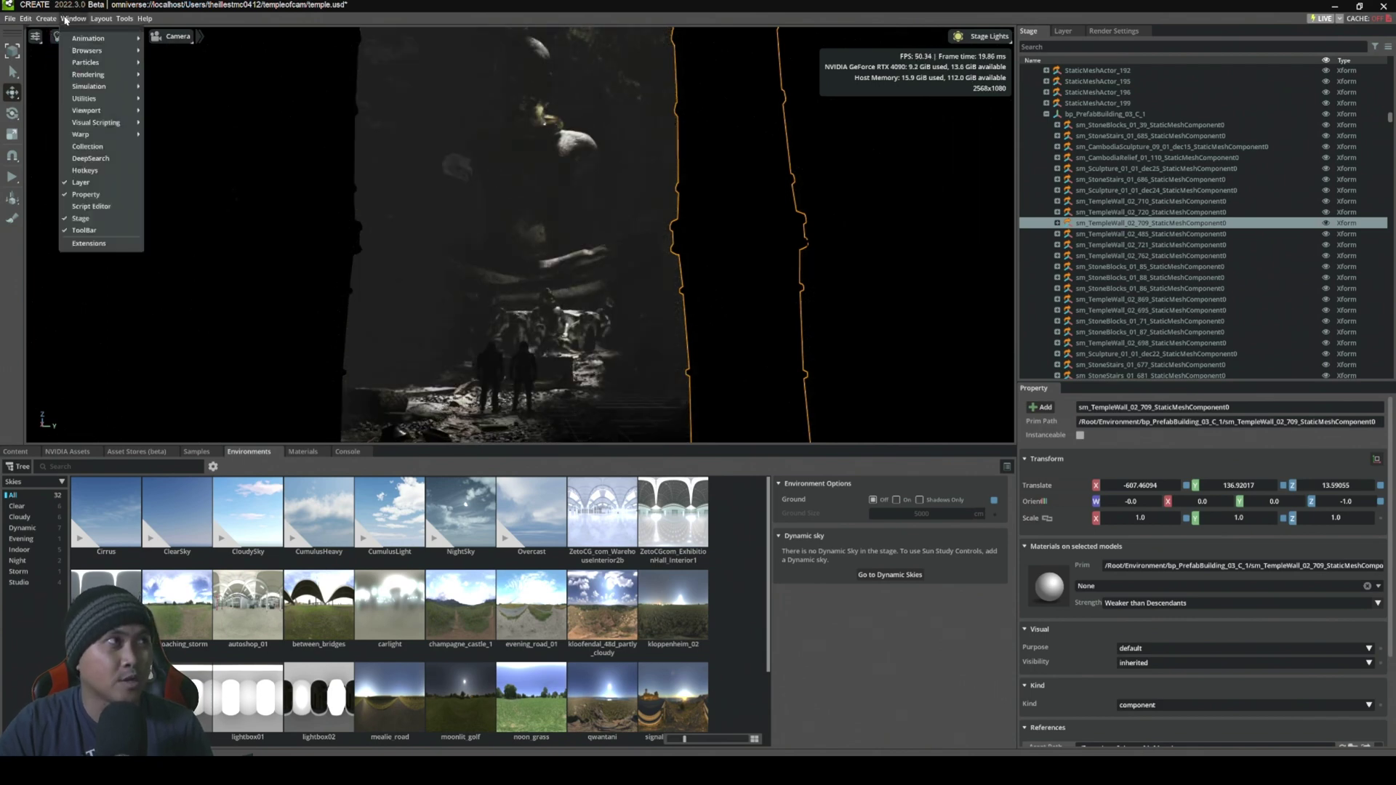
{"action": "mouse_move", "coordinate": [88, 74]}
{"action": "left_click", "coordinate": [183, 87]}
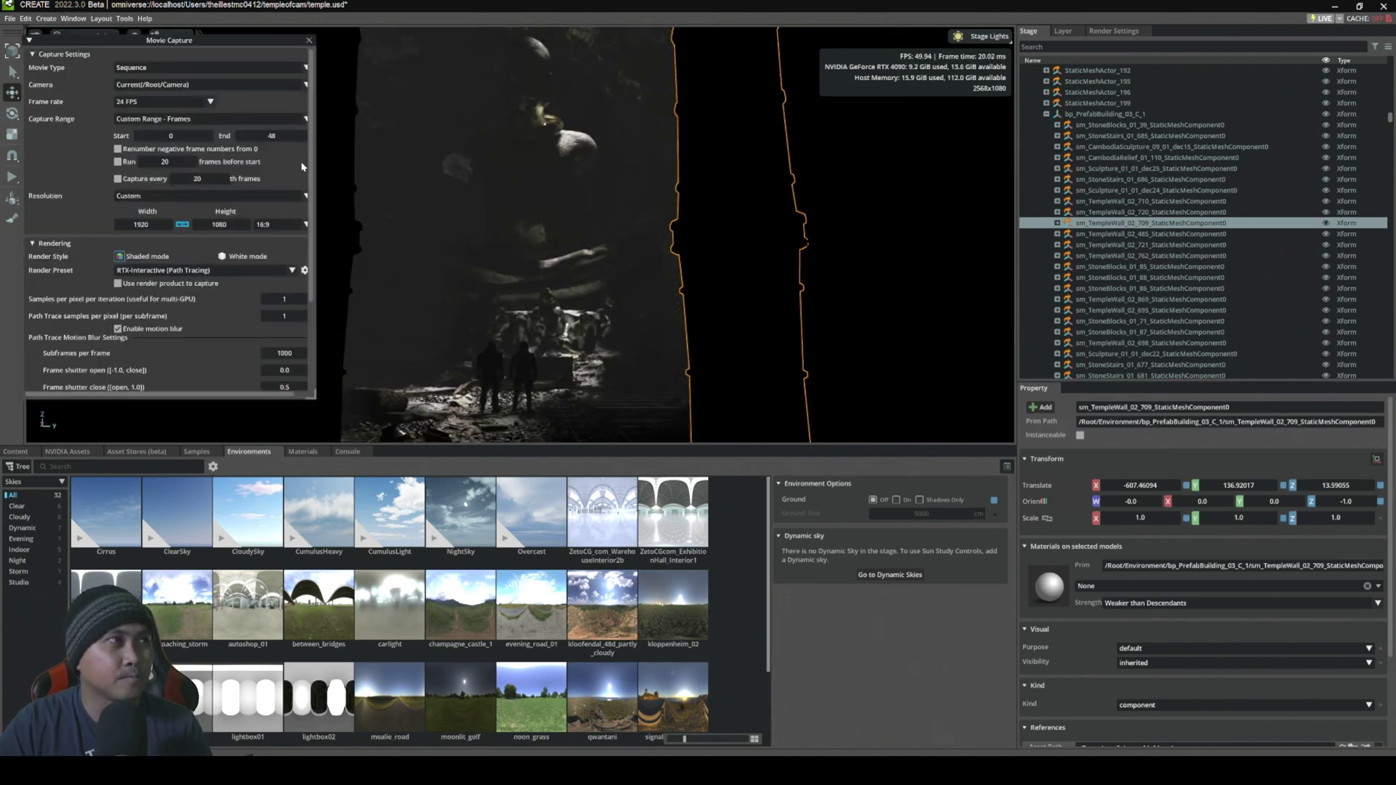
{"action": "scroll", "coordinate": [182, 241], "scroll_direction": "down", "scroll_amount": 1}
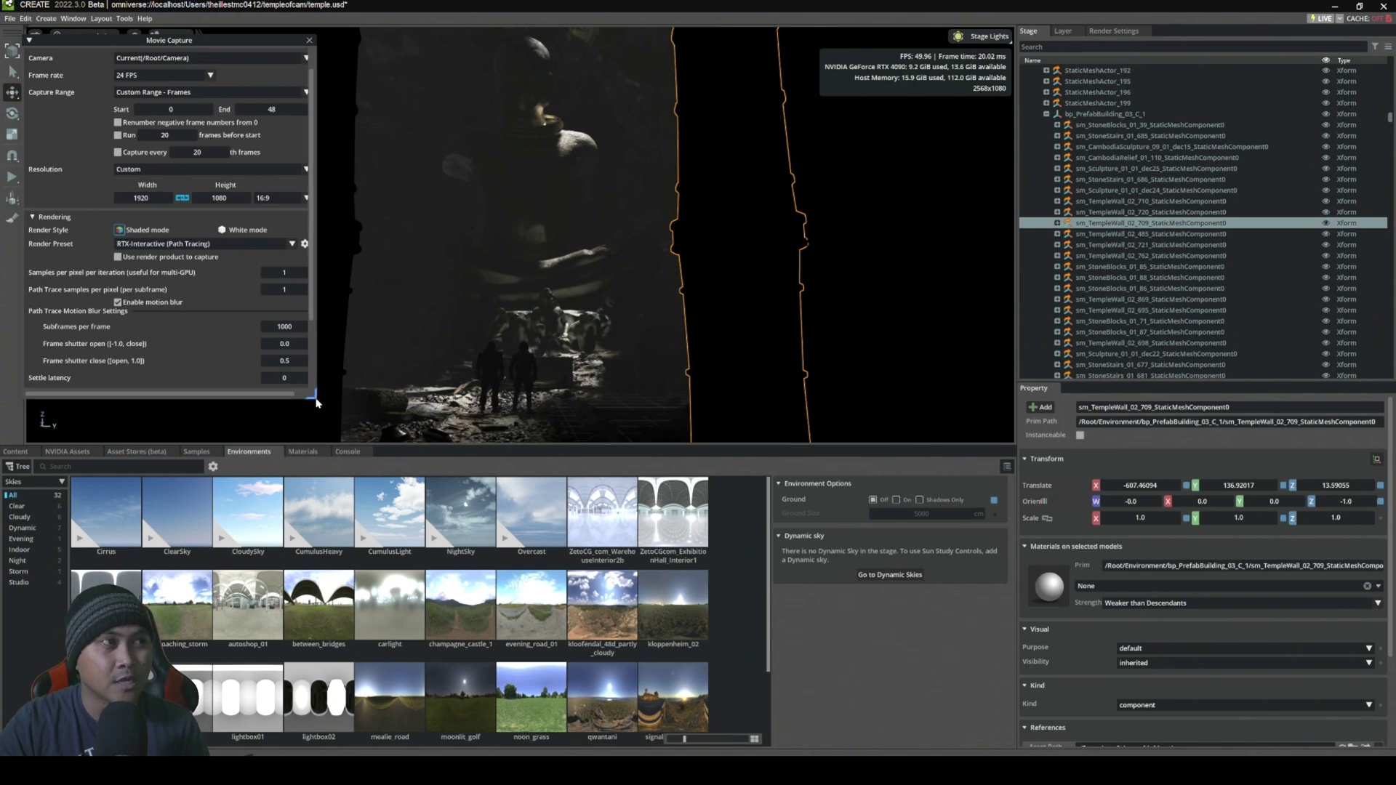
{"action": "left_click_drag", "start_coordinate": [315, 402], "coordinate": [336, 441]}
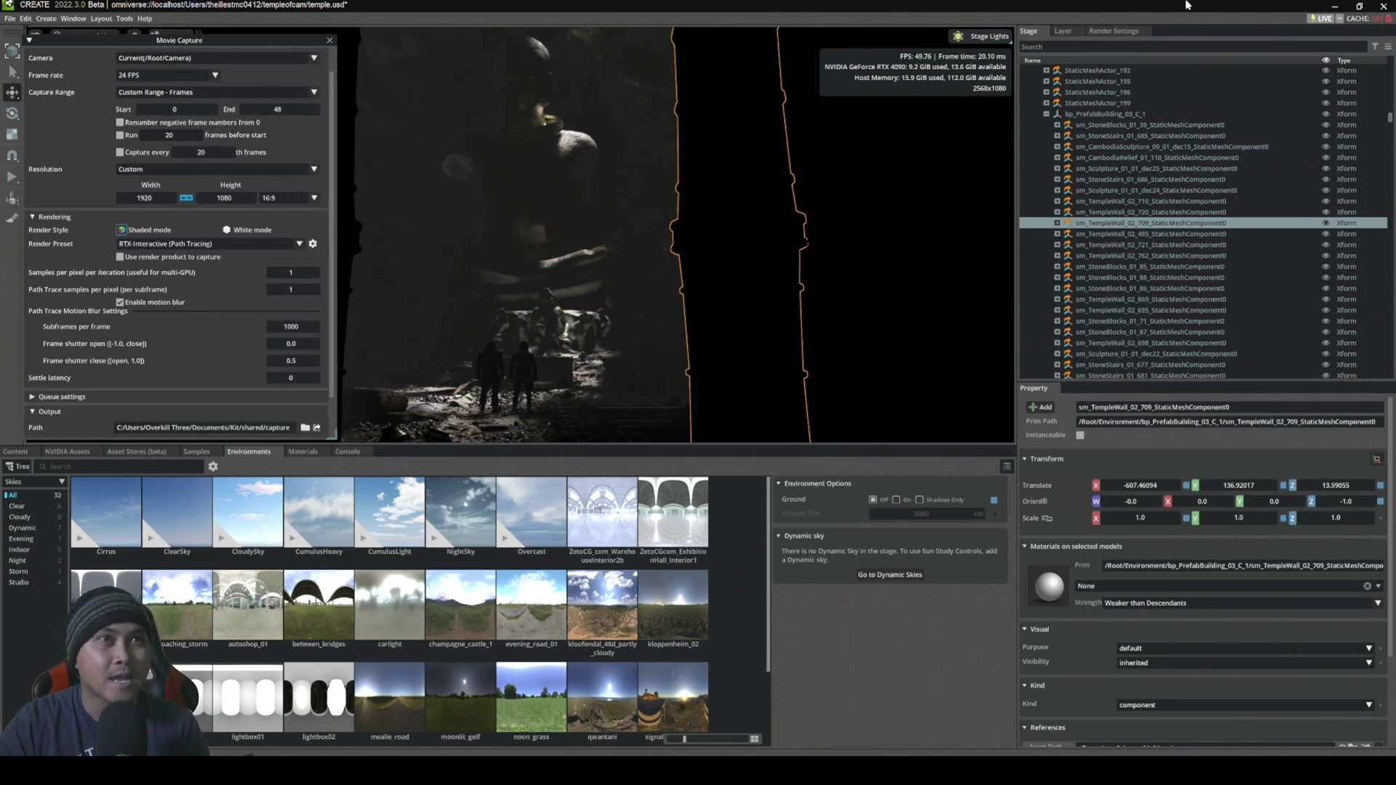
- Switch the renderer to Interactive (Path Tracing), expand Path-Tracing, and capture a frame named noadaptivesample
{"action": "left_click", "coordinate": [1108, 33]}
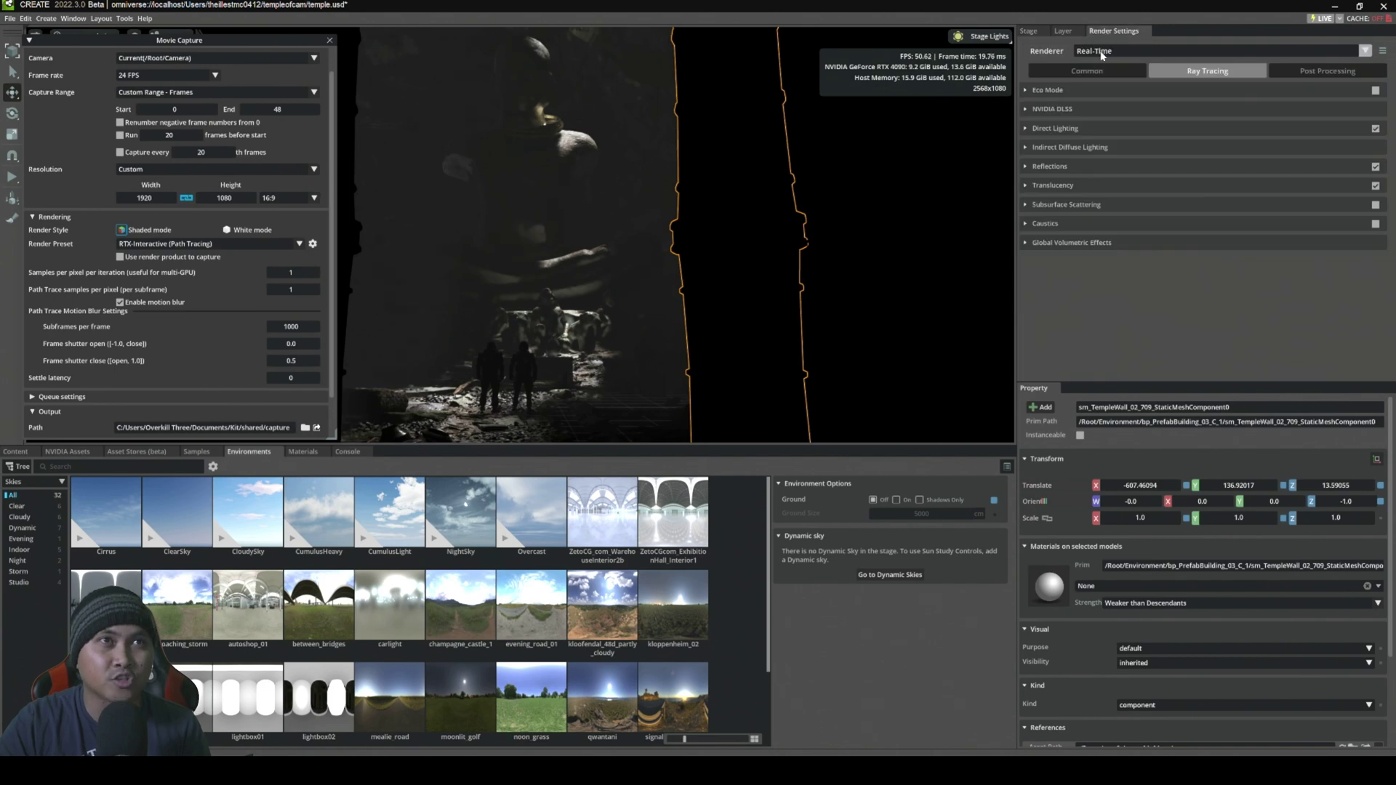
{"action": "left_click", "coordinate": [1102, 55]}
{"action": "left_click", "coordinate": [1106, 91]}
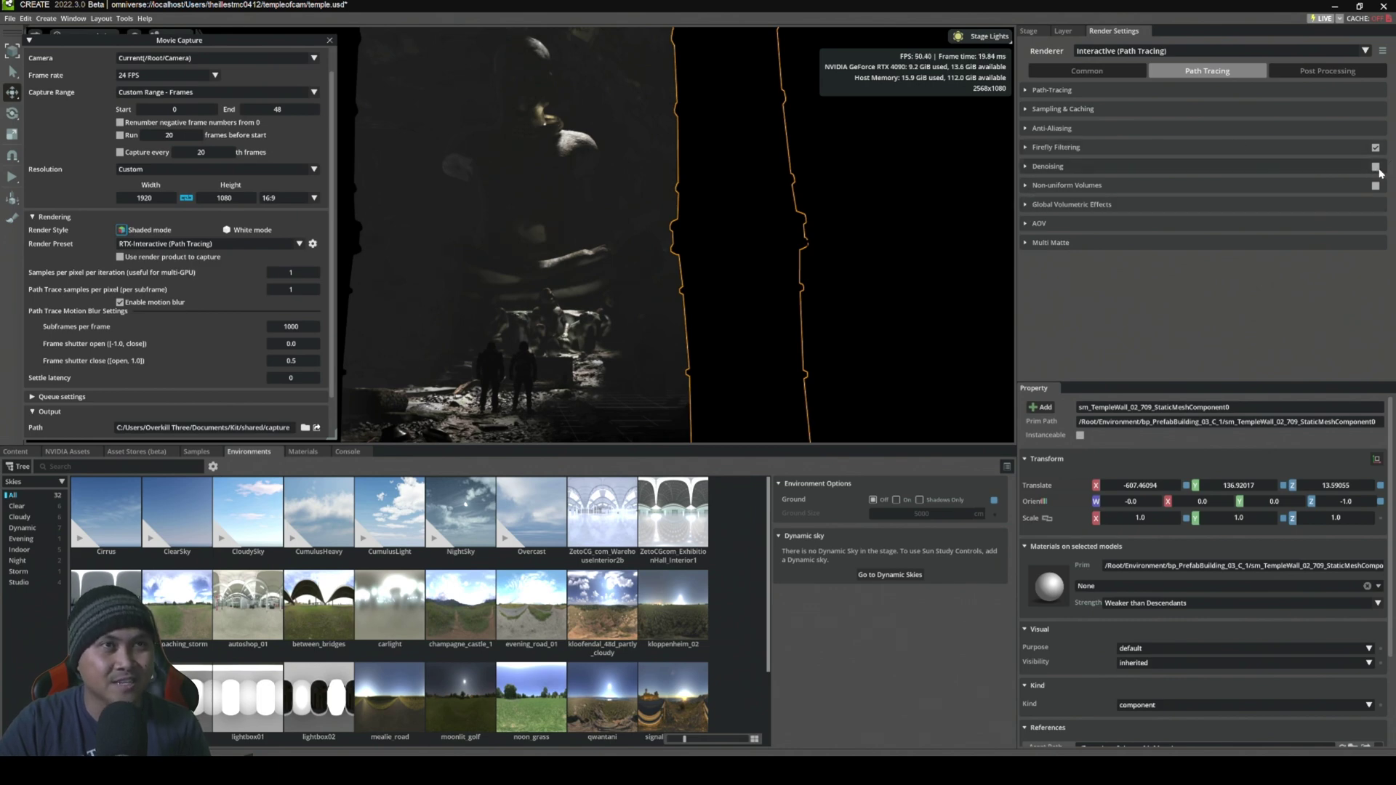
{"action": "left_click", "coordinate": [1031, 91]}
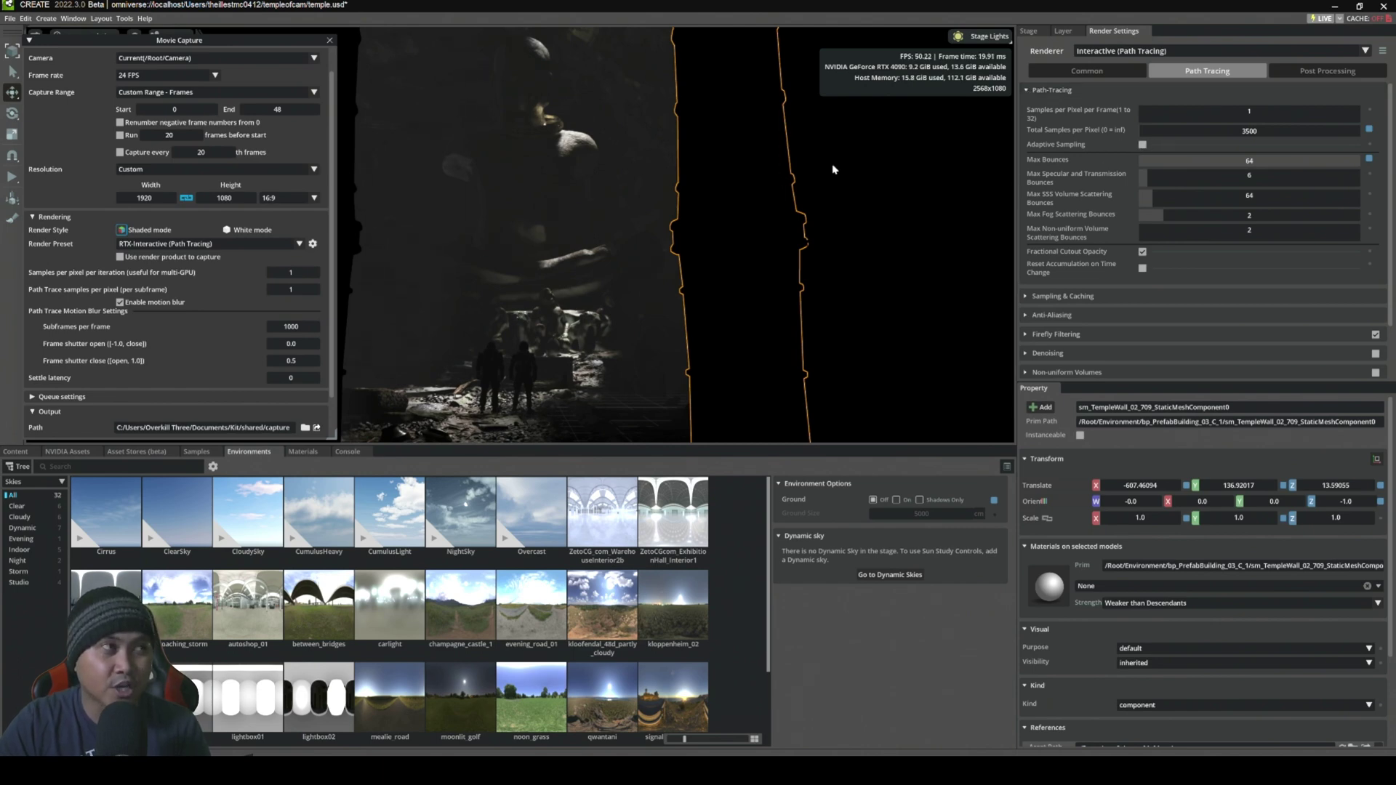
{"action": "scroll", "coordinate": [316, 332], "scroll_direction": "down", "scroll_amount": 1}
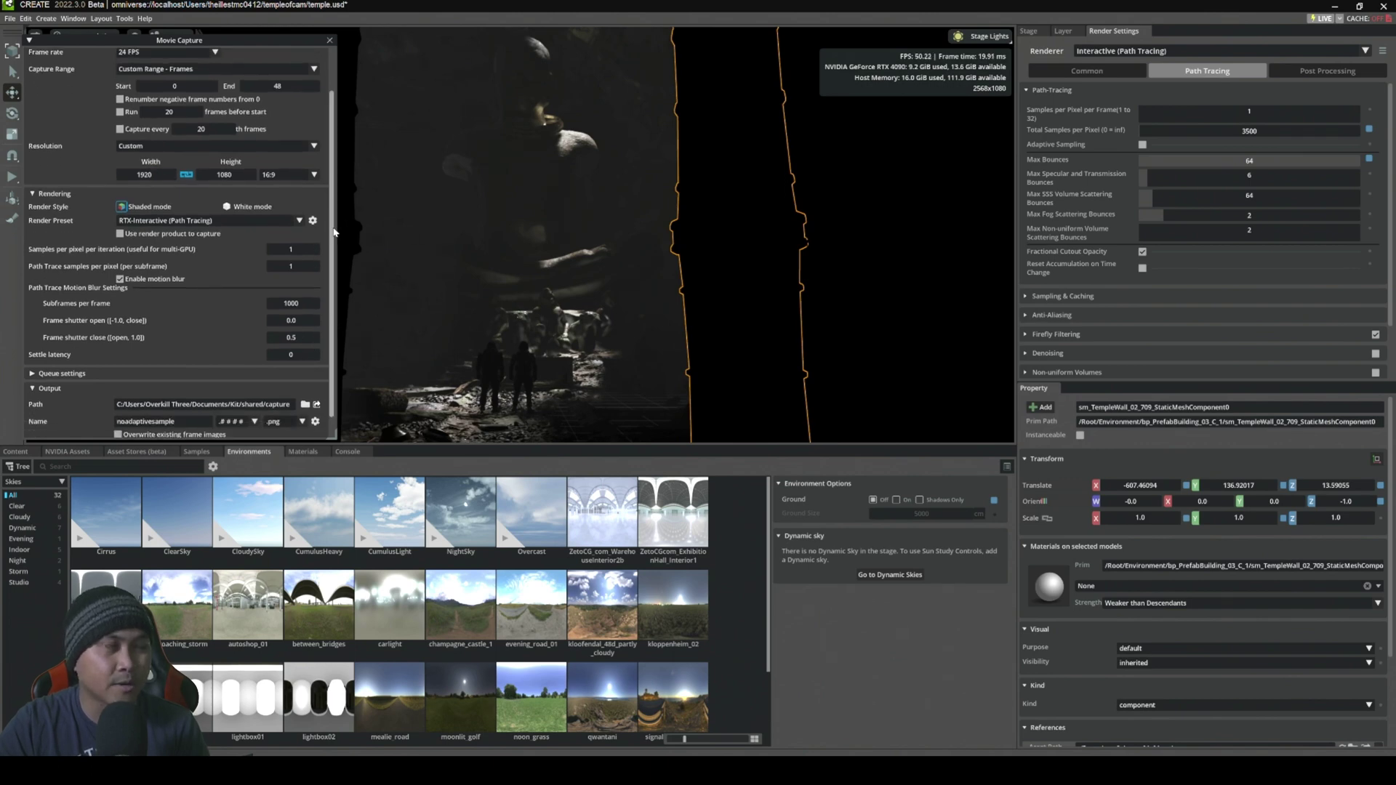
{"action": "scroll", "coordinate": [224, 357], "scroll_direction": "down", "scroll_amount": 1}
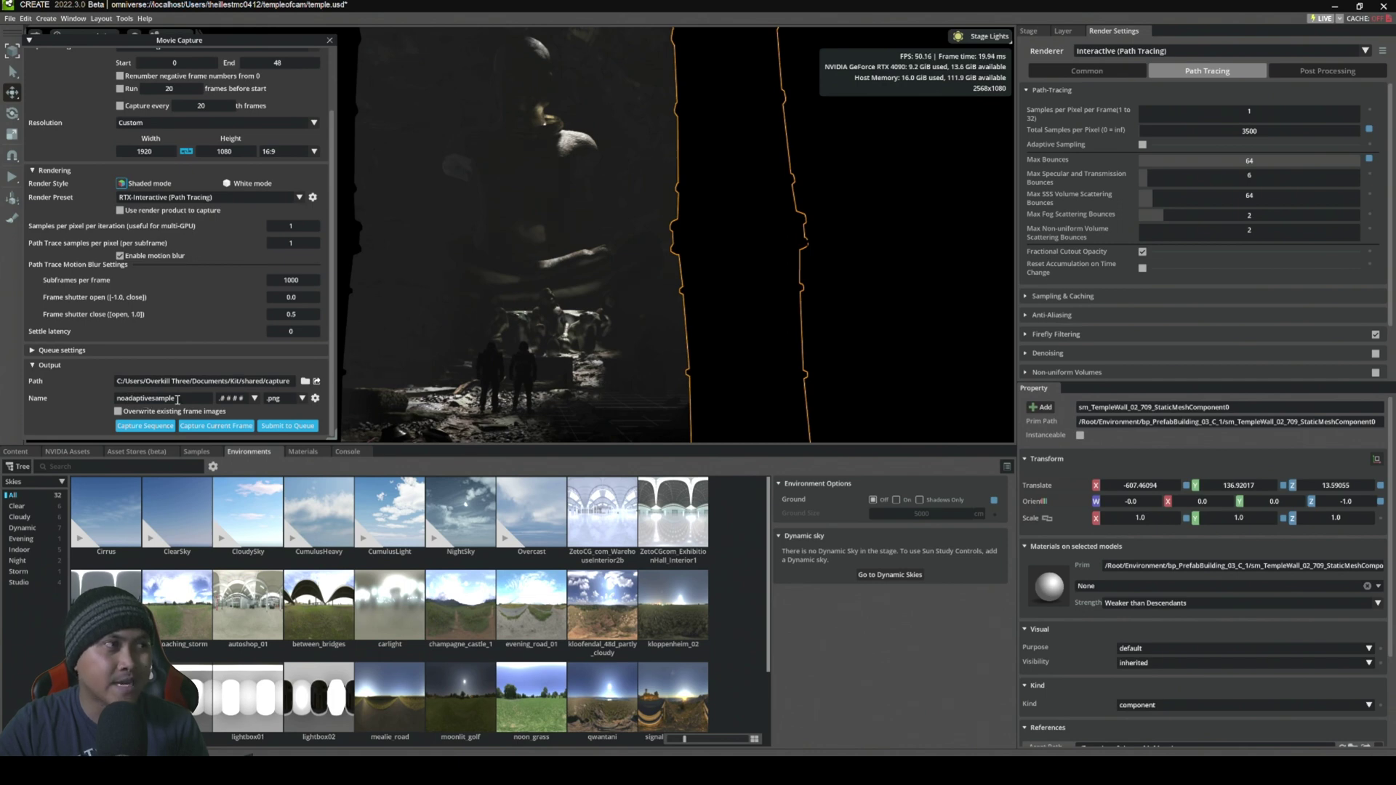
{"action": "left_click", "coordinate": [216, 427]}
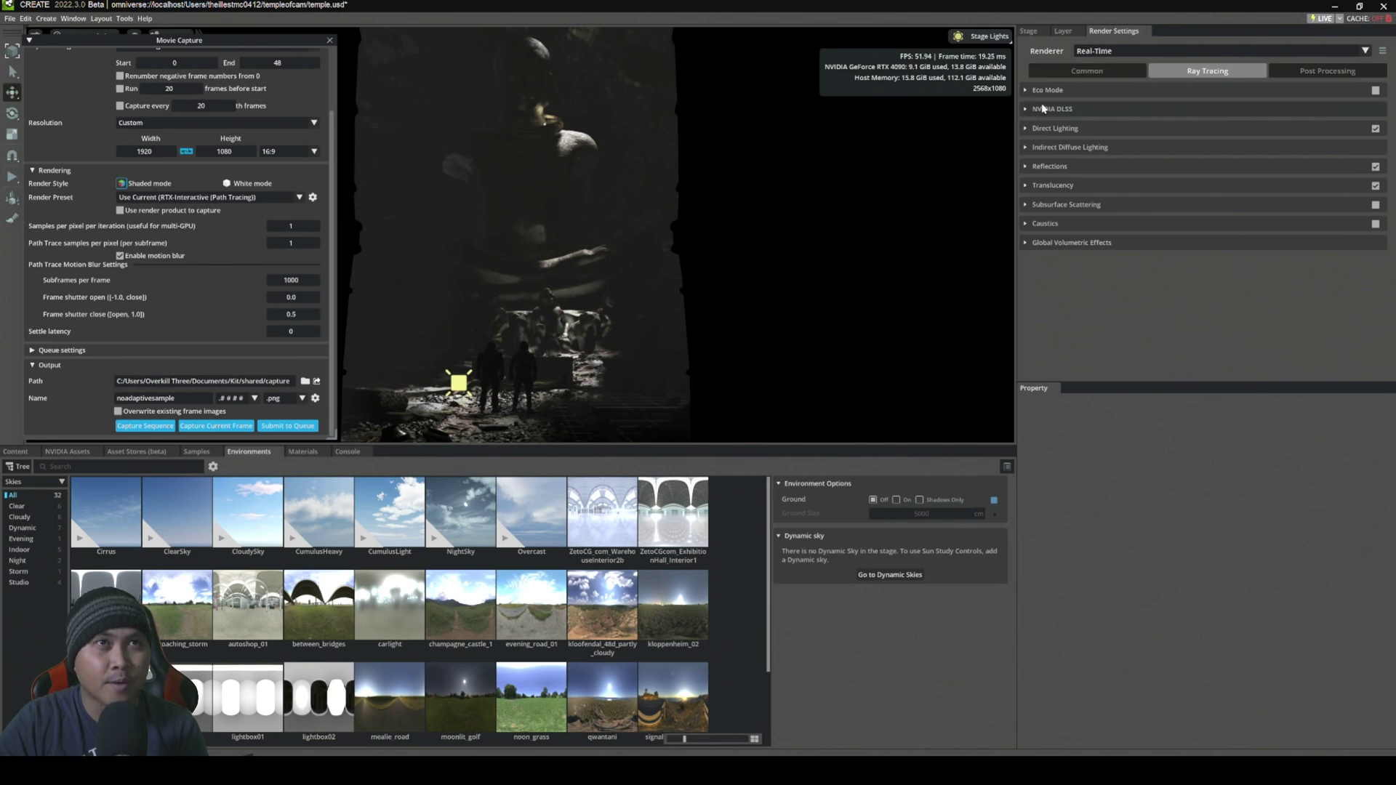
- With Interactive (Path Tracing) and Adaptive Sampling on, capture a frame renamed to adaptivesample
{"action": "left_click", "coordinate": [1100, 58]}
{"action": "left_click", "coordinate": [1104, 90]}
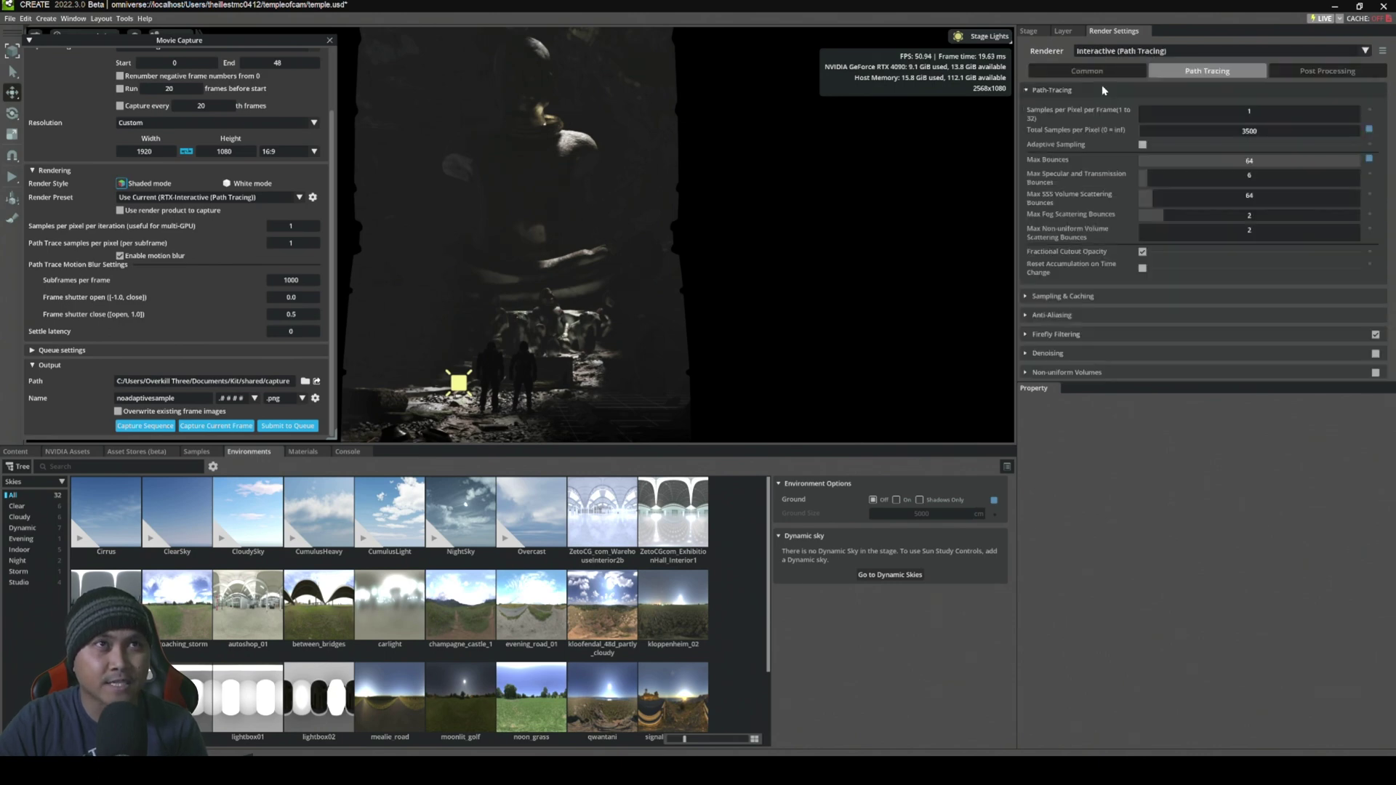
{"action": "left_click", "coordinate": [1142, 145]}
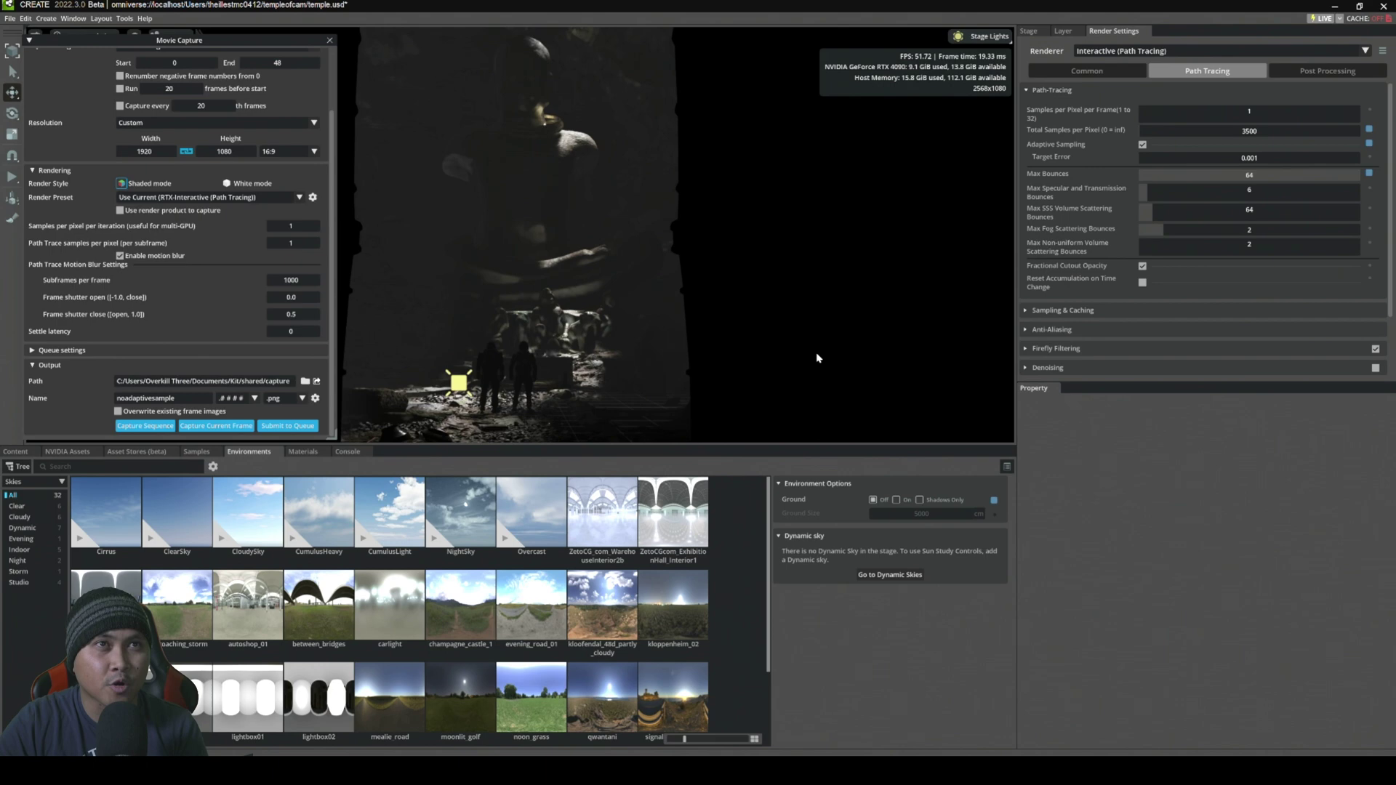
{"action": "left_click", "coordinate": [125, 397]}
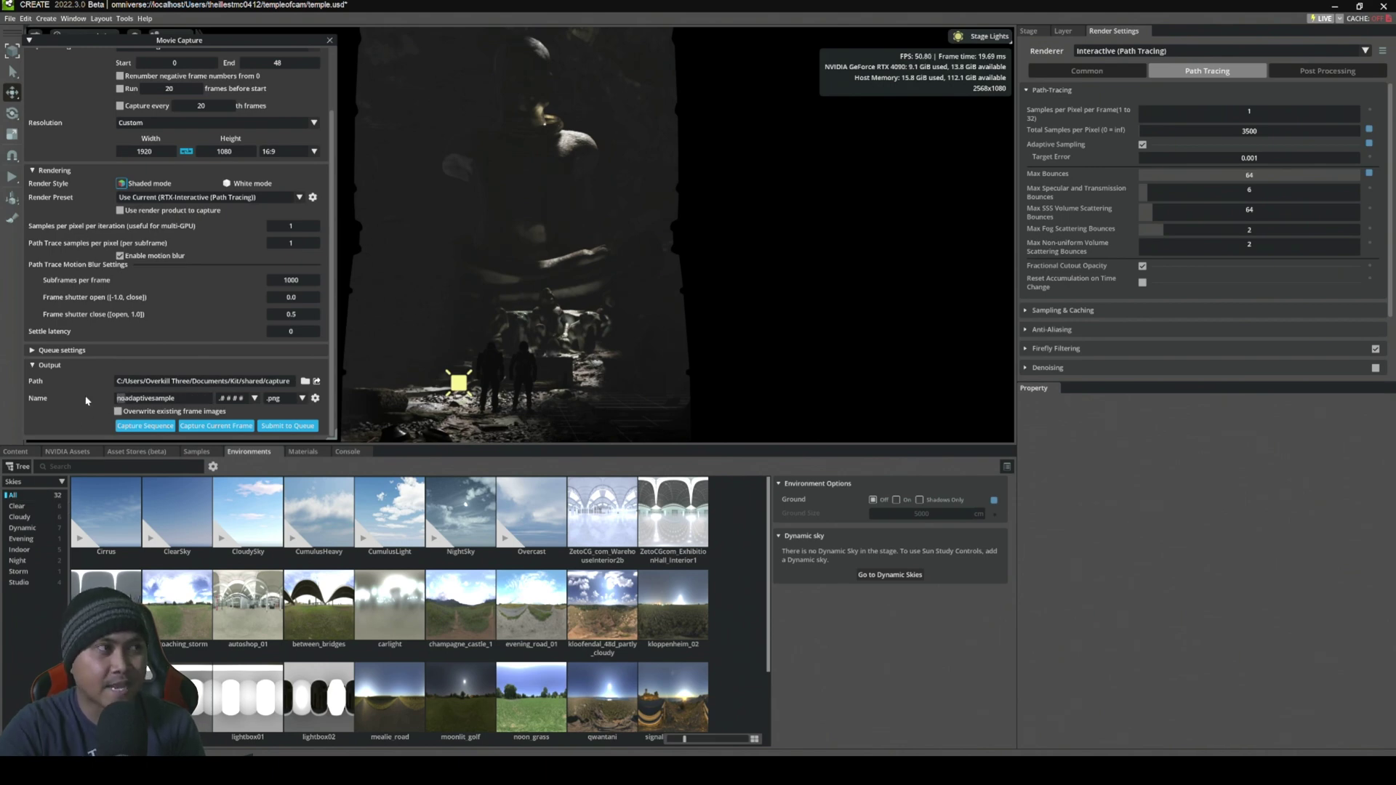
{"action": "key", "text": "Delete"}
{"action": "key", "text": "Delete"}
{"action": "left_click", "coordinate": [202, 426]}
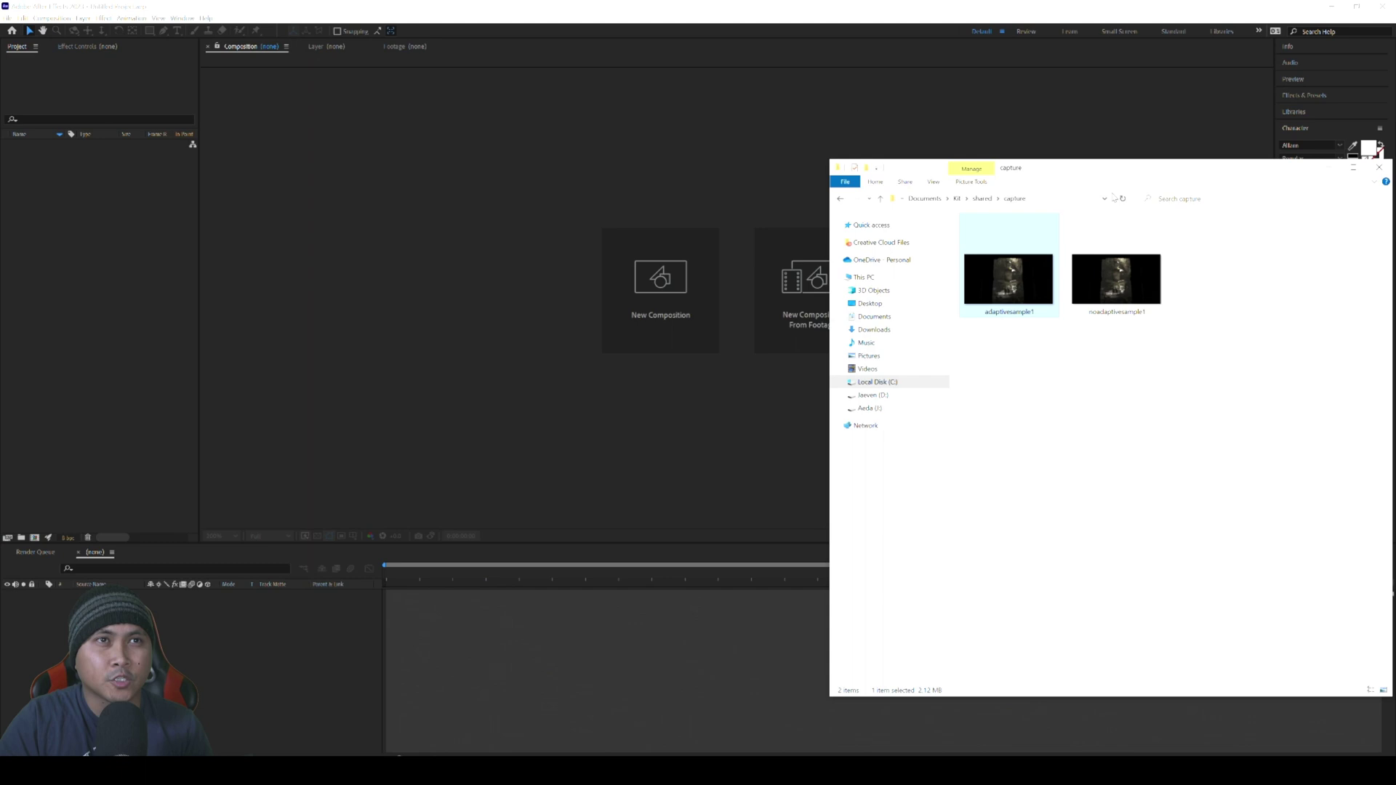
- Import both temple PNGs into the Project panel and make a composition from noadaptivesample1.png
{"action": "left_click_drag", "start_coordinate": [1200, 378], "coordinate": [40, 293]}
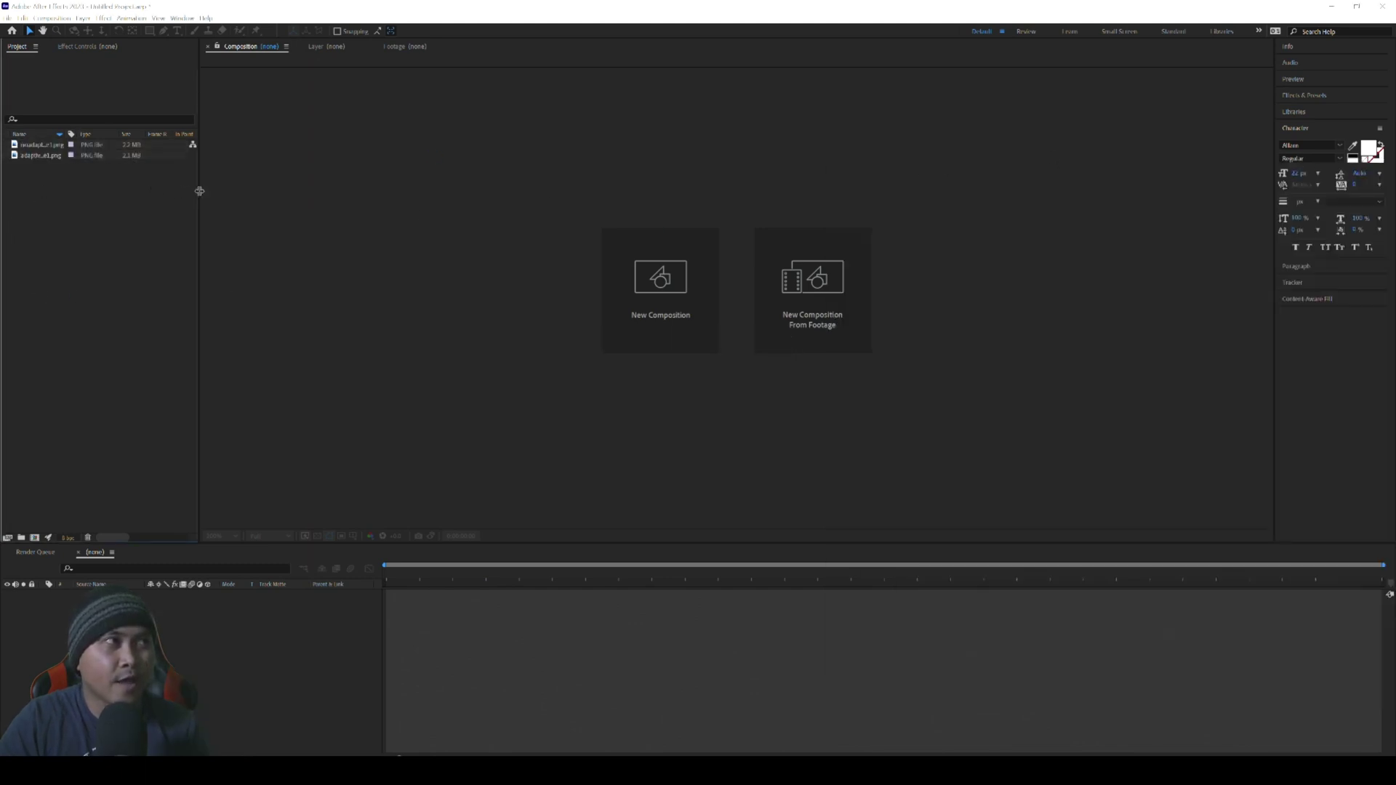
{"action": "left_click_drag", "start_coordinate": [199, 189], "coordinate": [377, 185]}
{"action": "left_click_drag", "start_coordinate": [42, 145], "coordinate": [34, 537]}
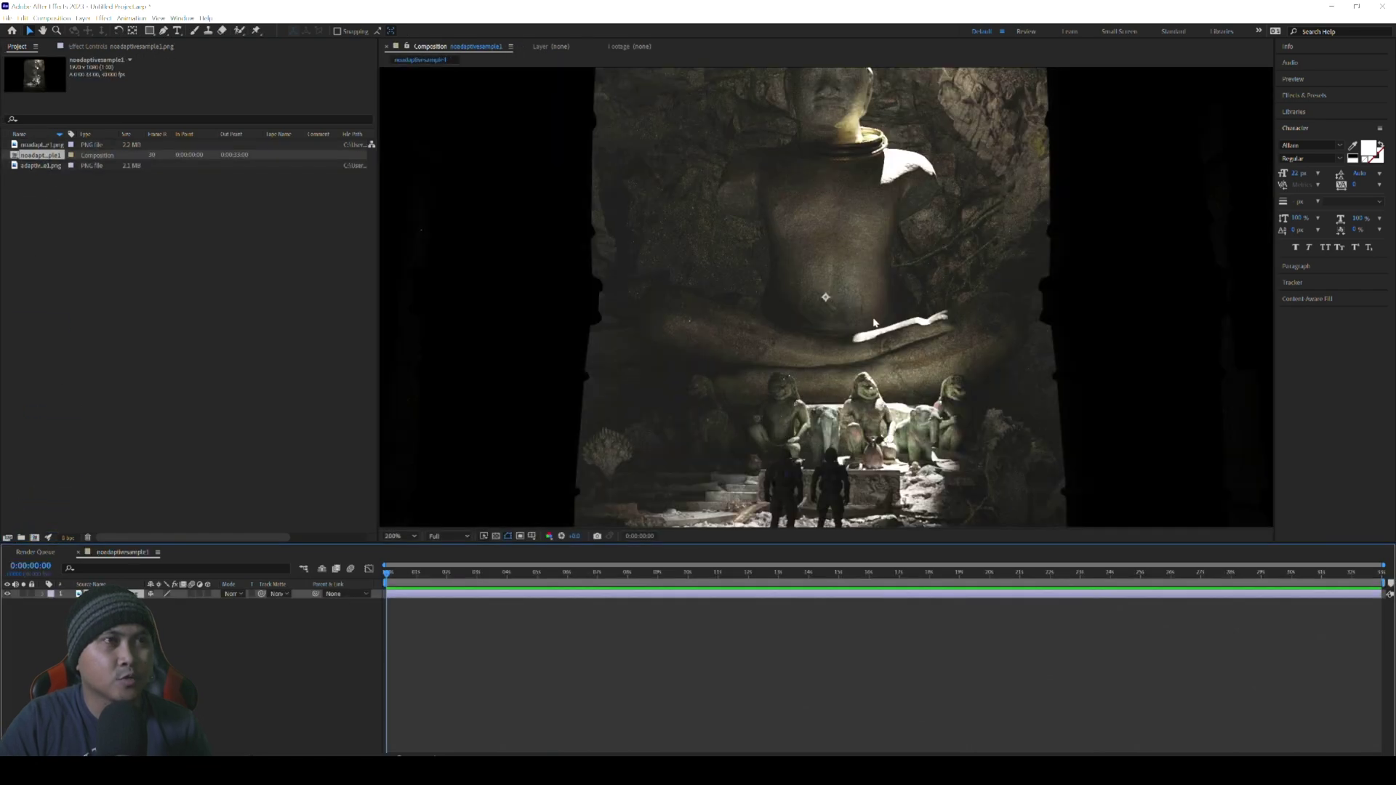
- Add adaptivesample1.png as a layer above the original and zoom the viewer onto the statue
{"action": "key", "text": "comma"}
{"action": "left_click", "coordinate": [49, 166]}
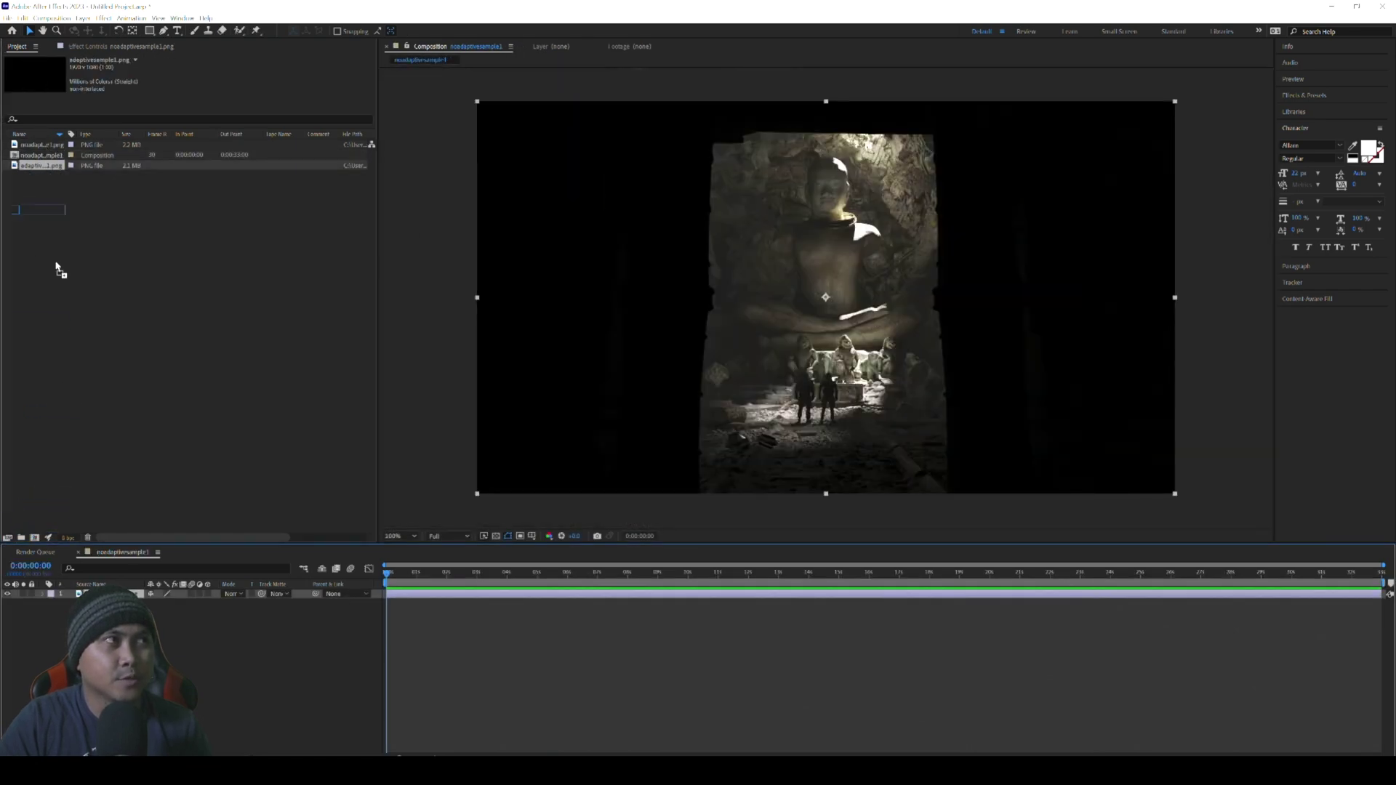
{"action": "key", "text": "ctrl+slash"}
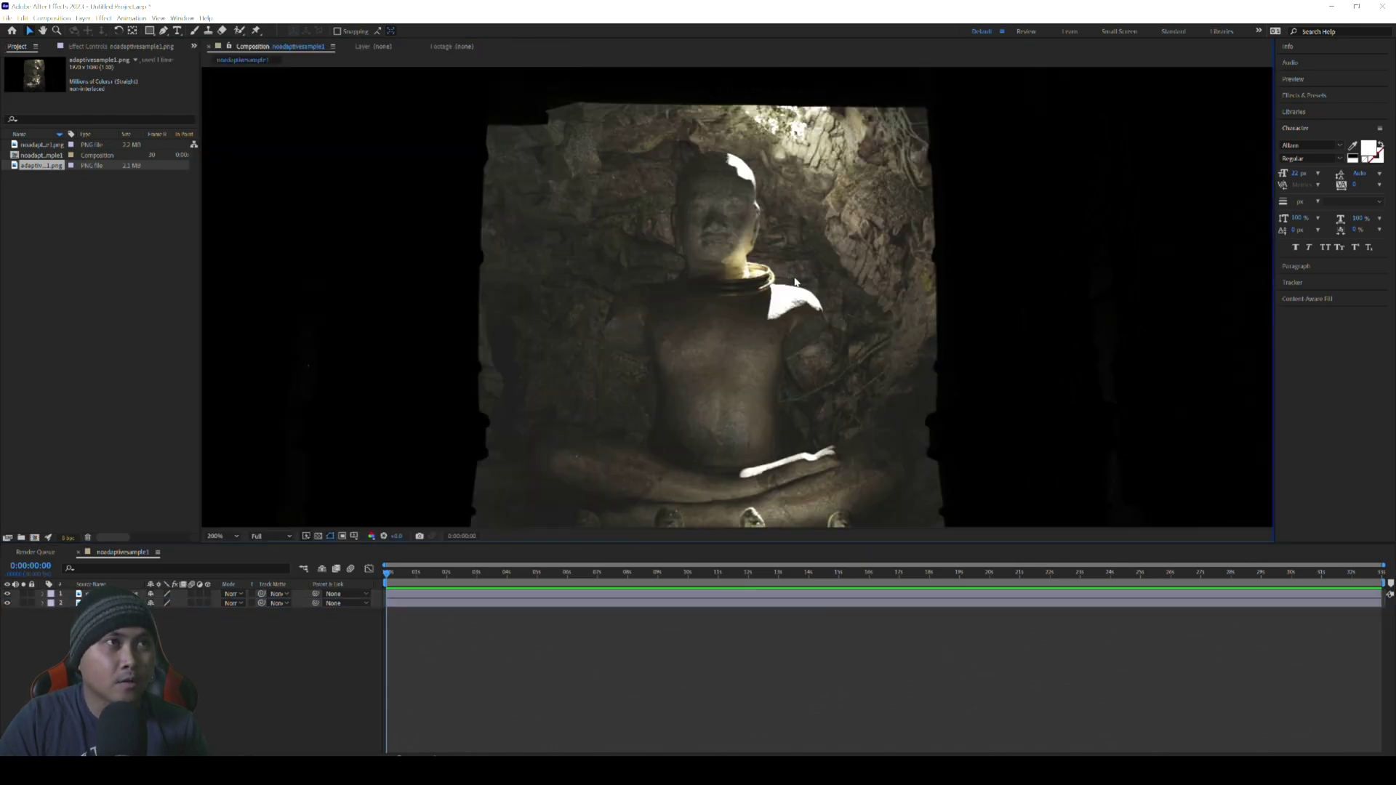
{"action": "left_click_drag", "start_coordinate": [792, 273], "coordinate": [826, 290]}
{"action": "key", "text": "v"}
{"action": "scroll", "coordinate": [774, 311], "scroll_direction": "up", "scroll_amount": 2}
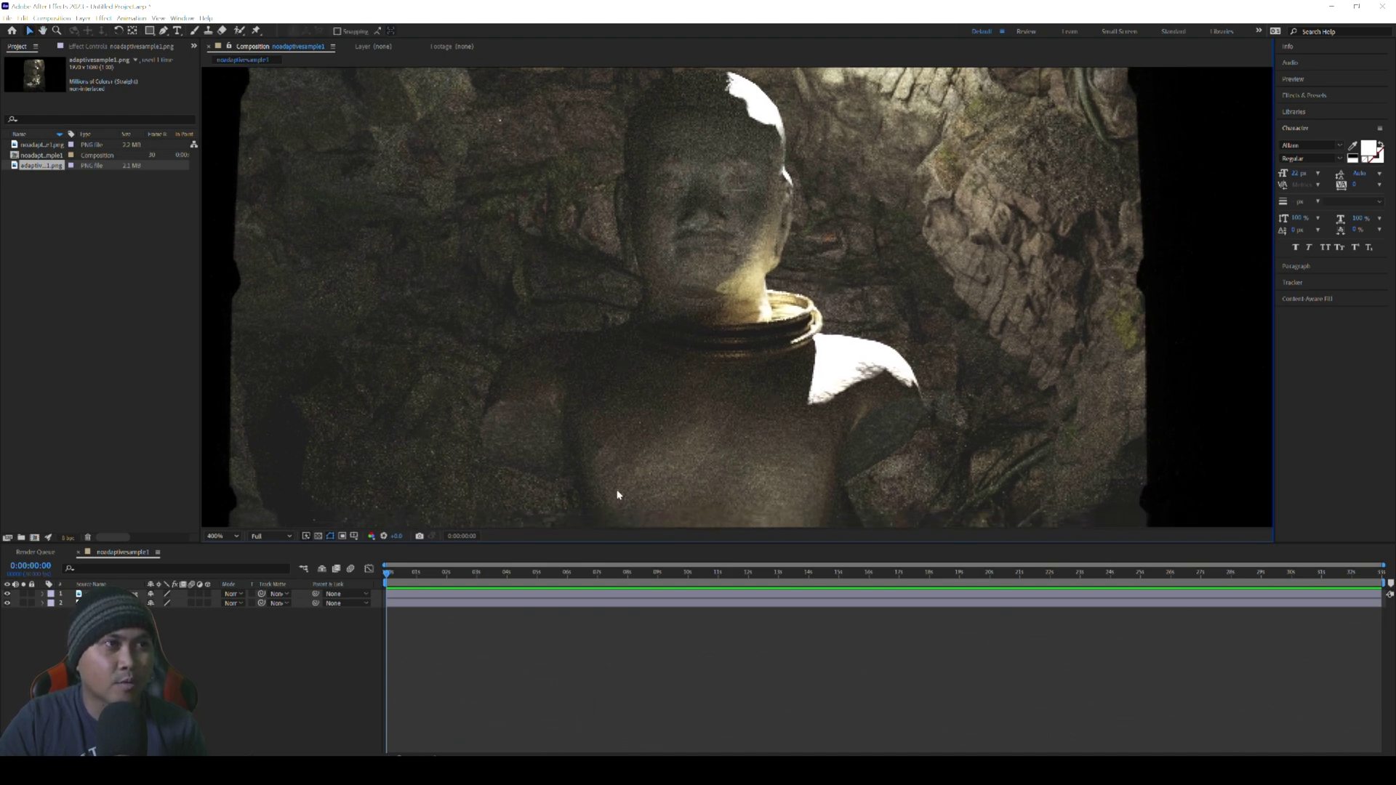
{"action": "left_click", "coordinate": [7, 603]}
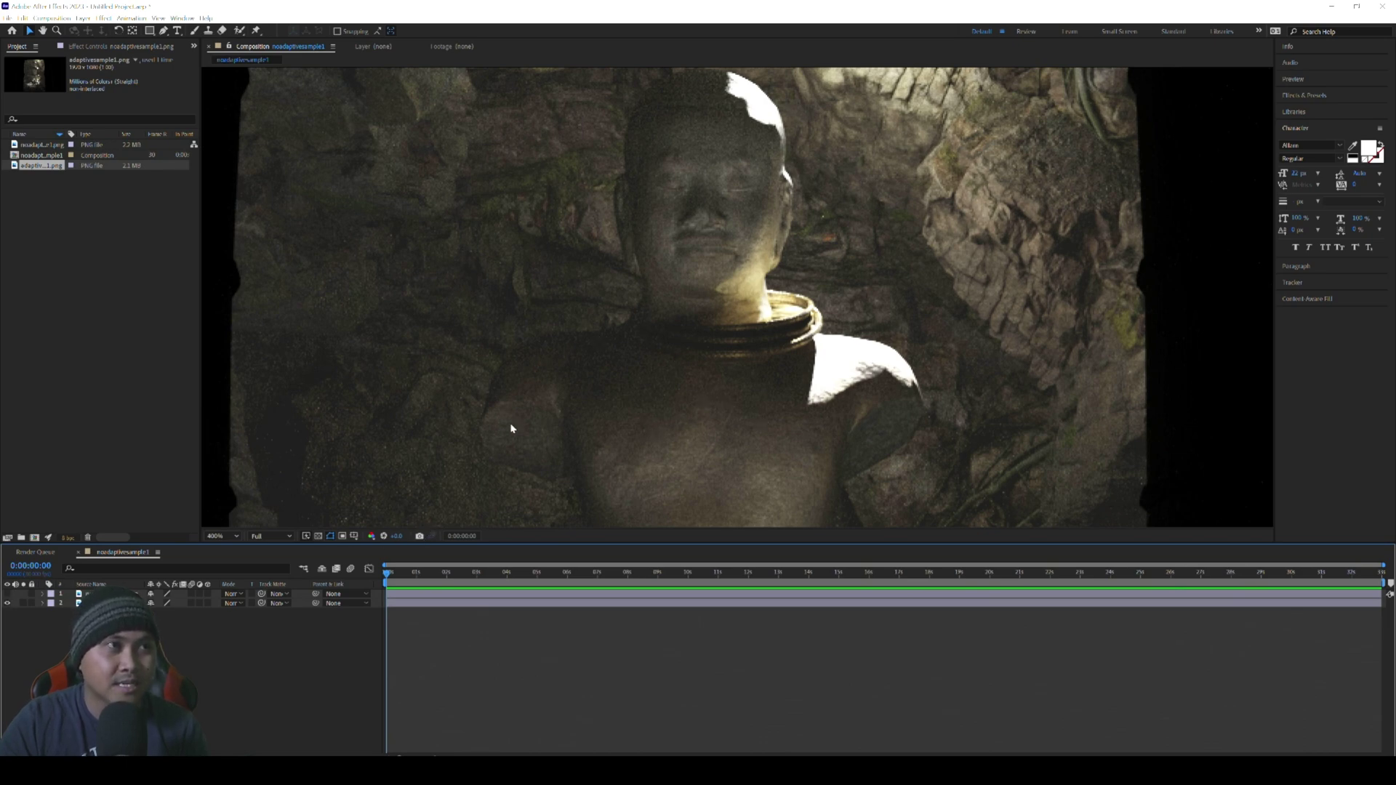
{"action": "left_click", "coordinate": [8, 593]}
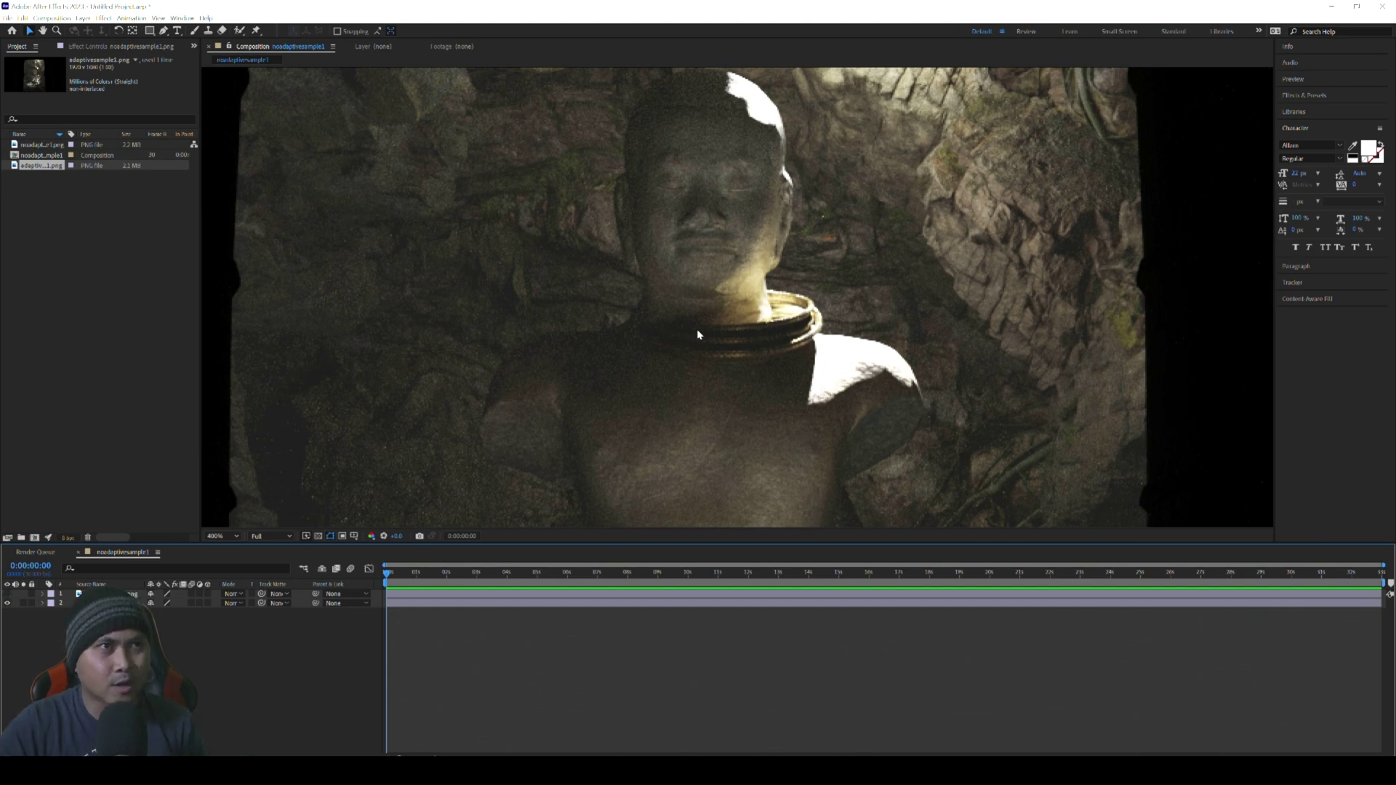
{"action": "left_click", "coordinate": [7, 594]}
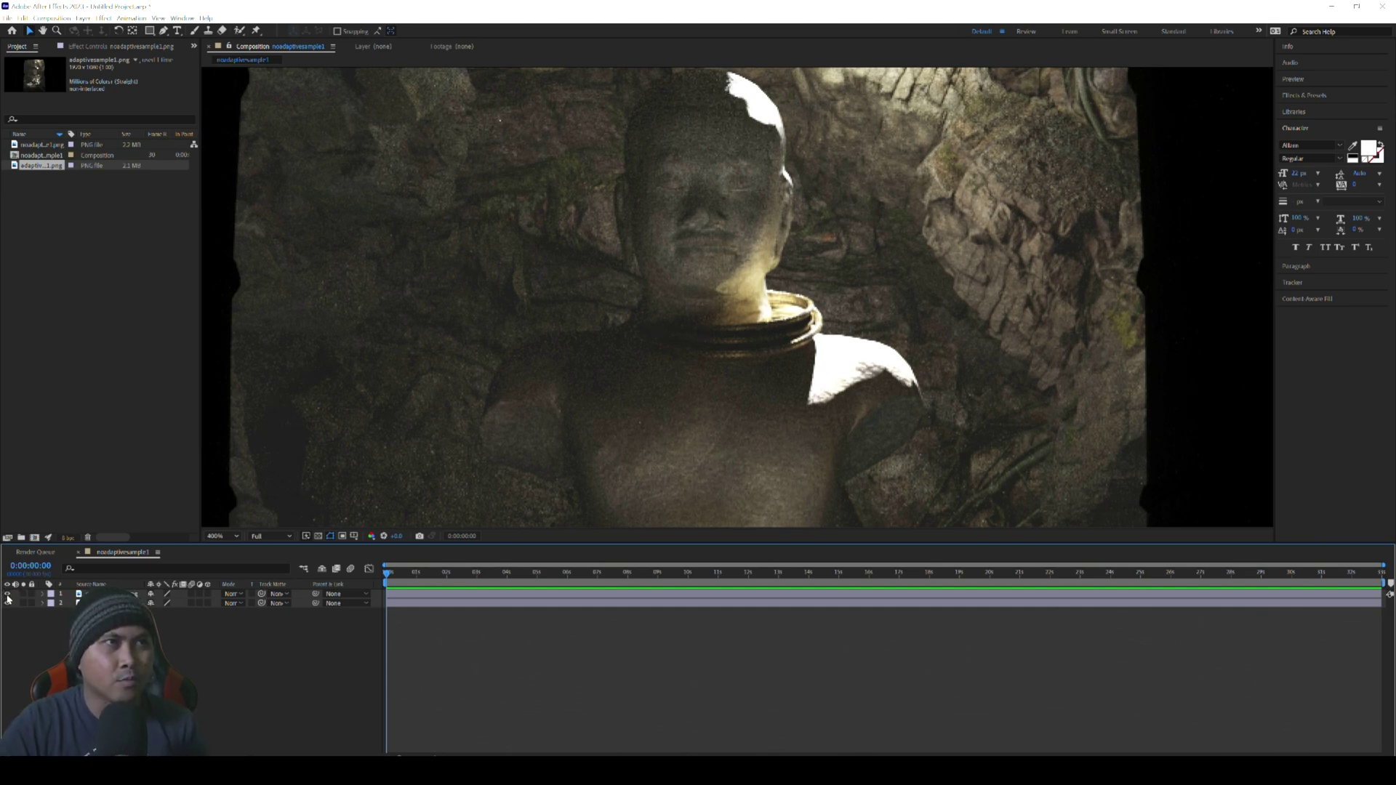
{"action": "scroll", "coordinate": [687, 242], "scroll_direction": "up", "scroll_amount": 3}
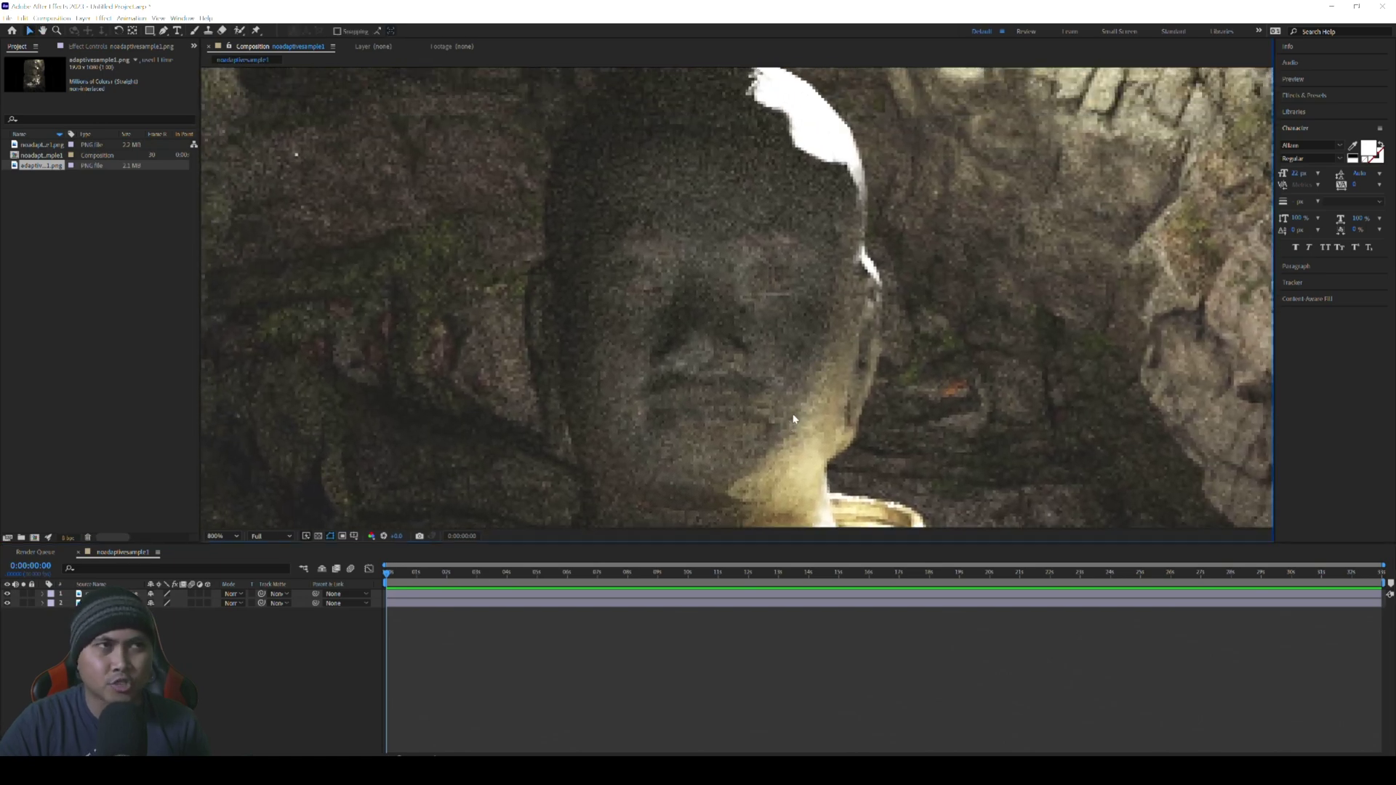
{"action": "left_click", "coordinate": [7, 594]}
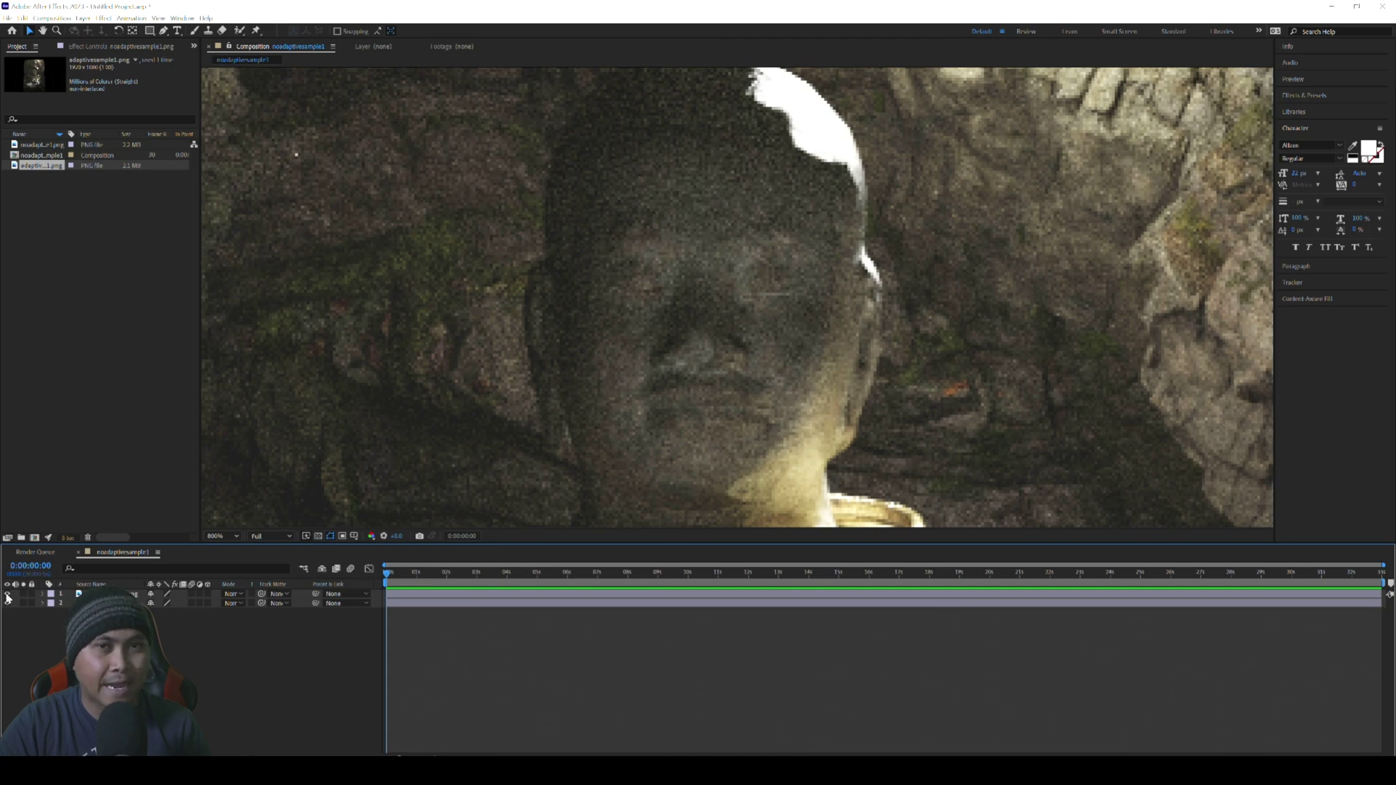
{"action": "left_click", "coordinate": [8, 603]}
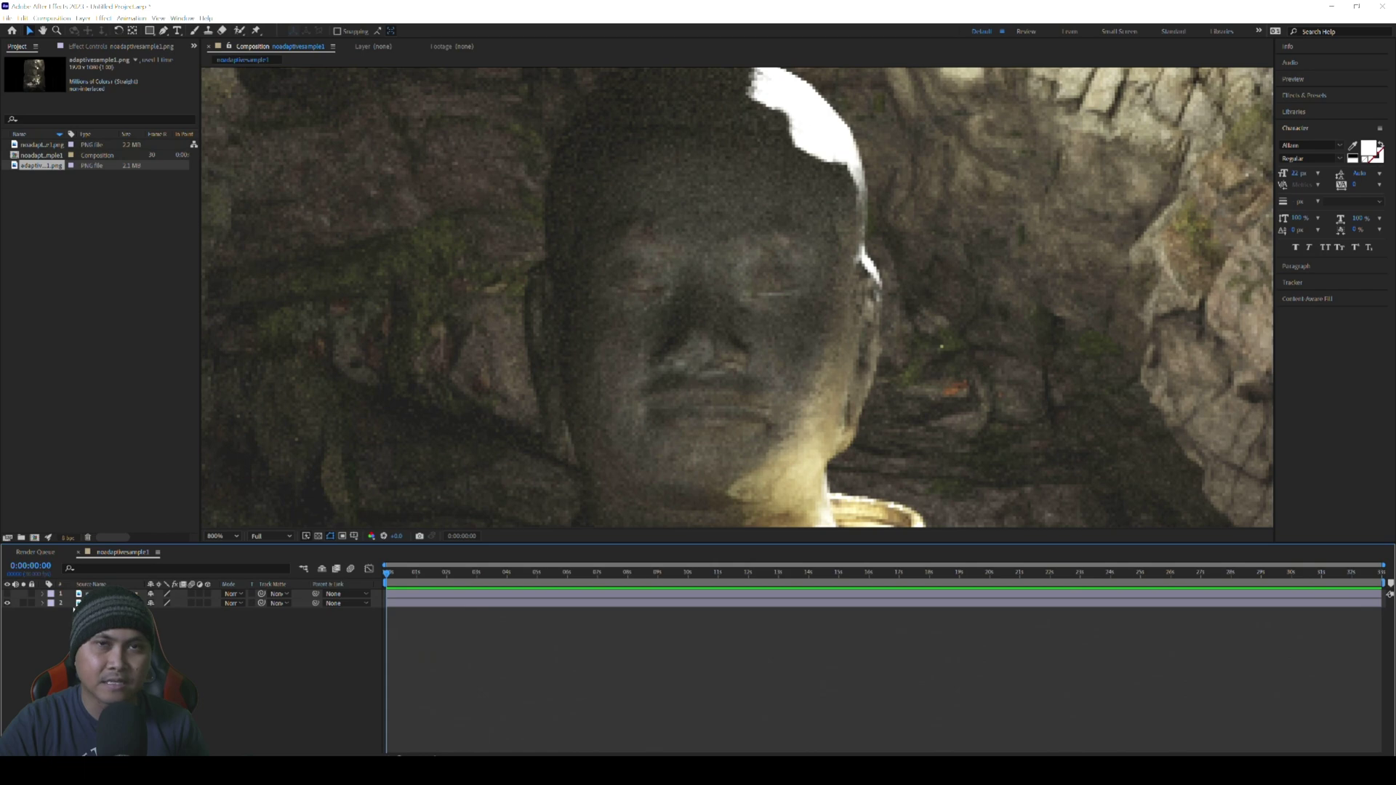
{"action": "scroll", "coordinate": [665, 414], "scroll_direction": "down", "scroll_amount": 6}
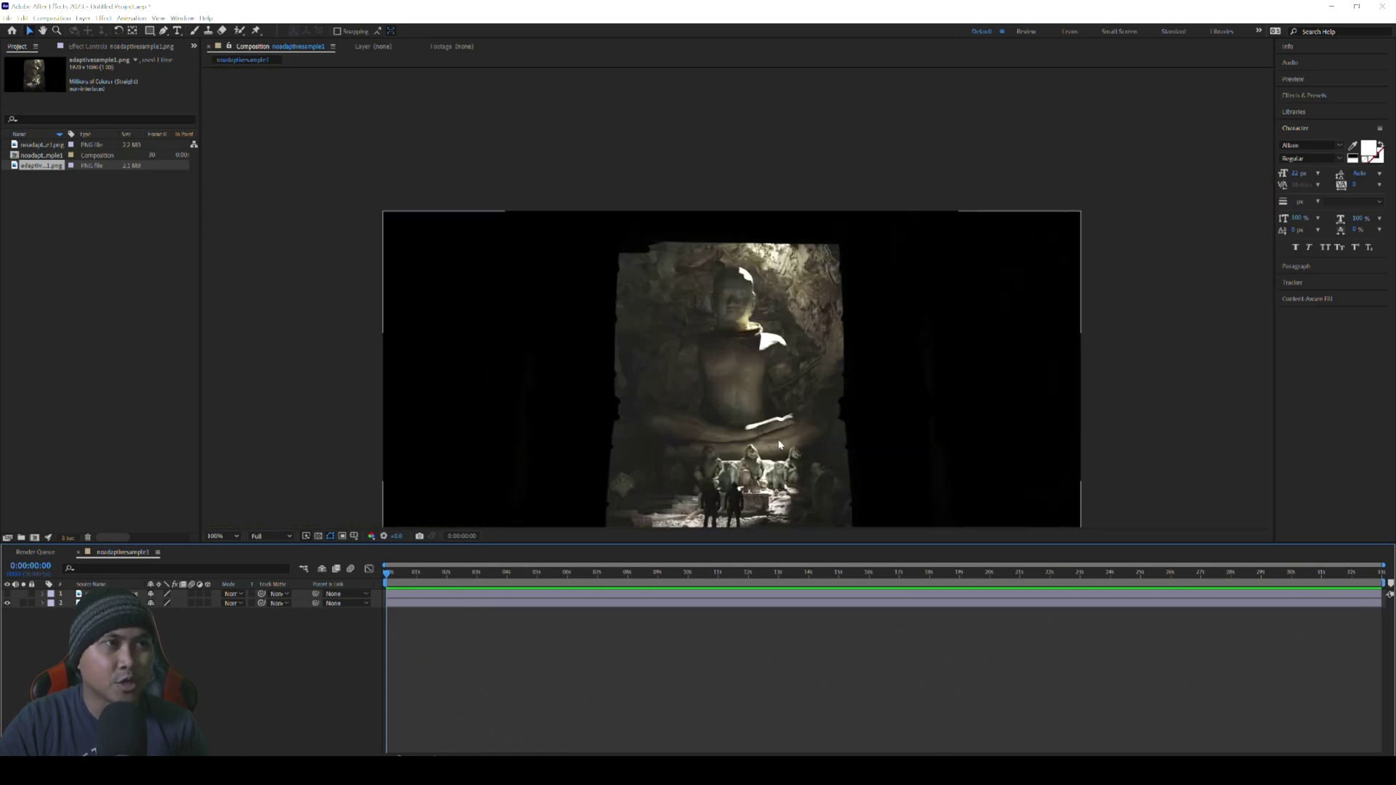
{"action": "scroll", "coordinate": [778, 444], "scroll_direction": "down", "scroll_amount": 3}
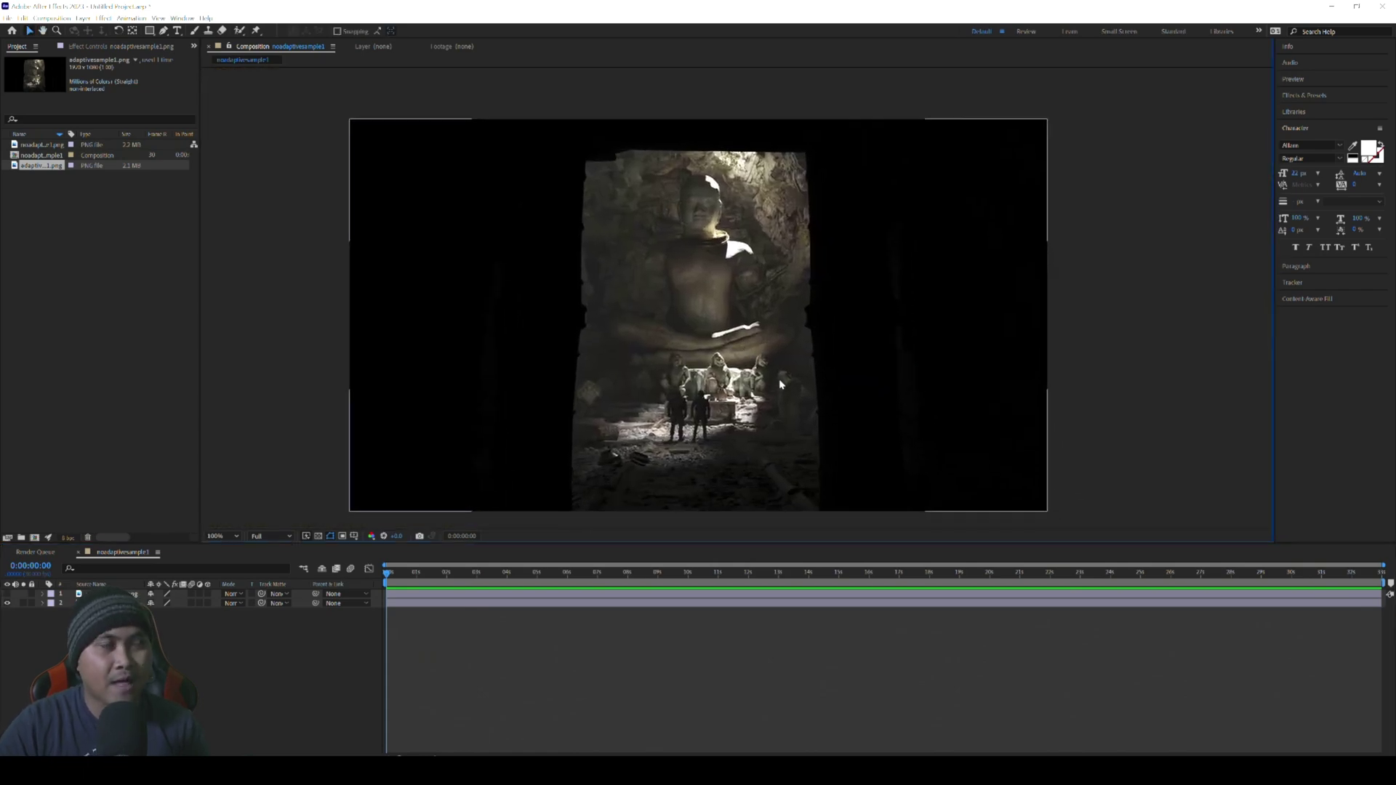